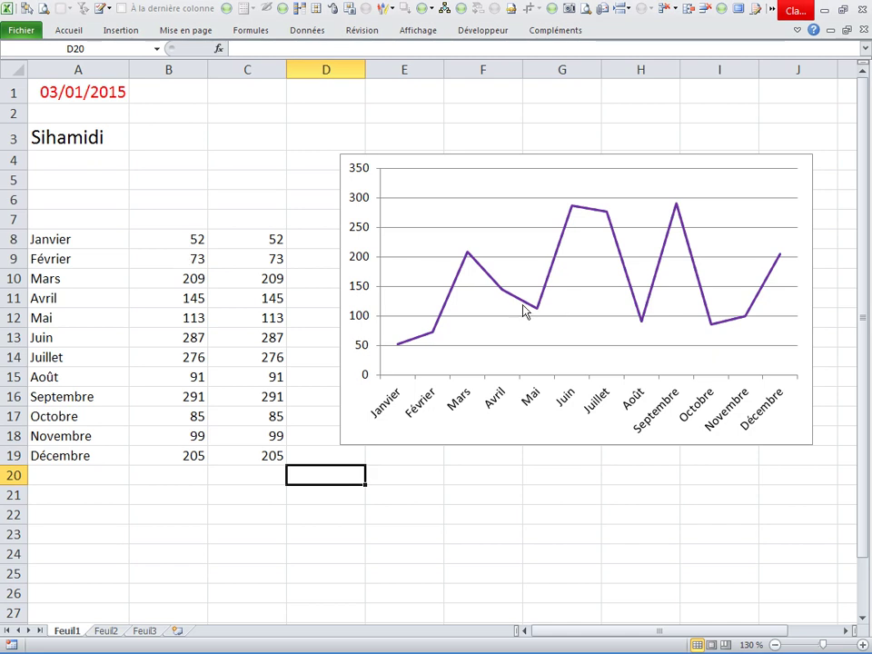
- Clear the Février, Mai, Août and Novembre values in column B
click(193, 254)
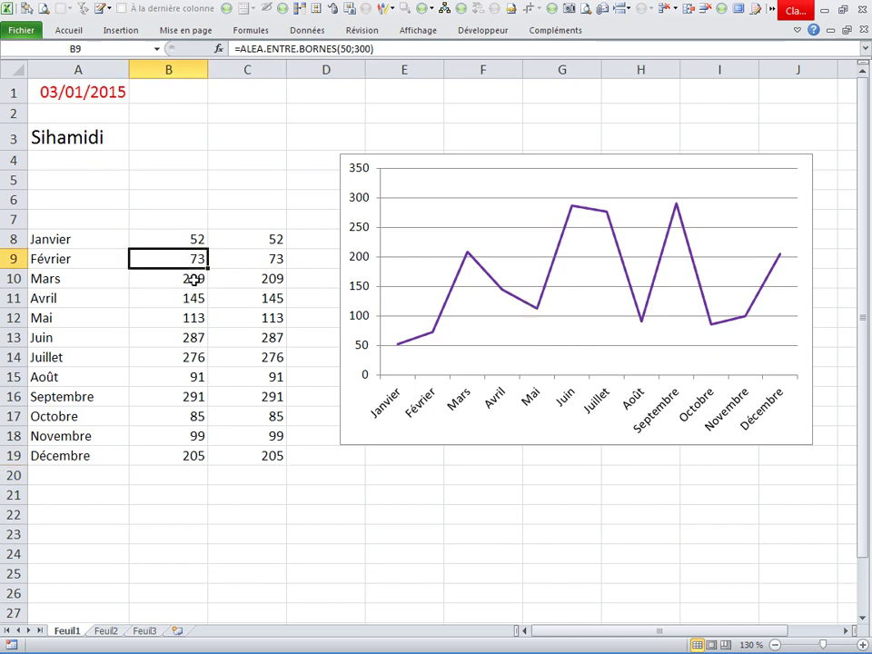
ctrl+click(176, 319)
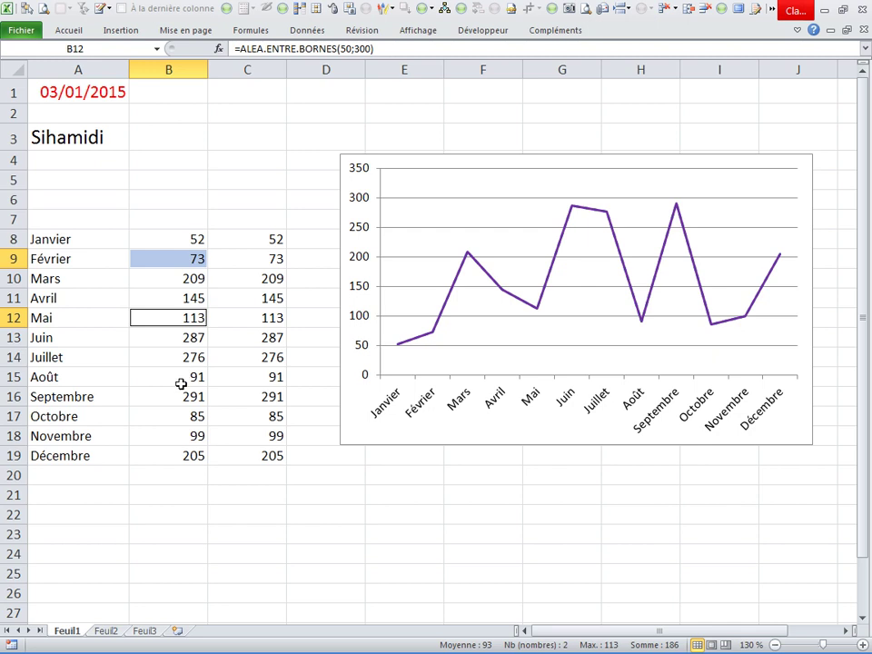
ctrl+click(179, 377)
ctrl+click(182, 434)
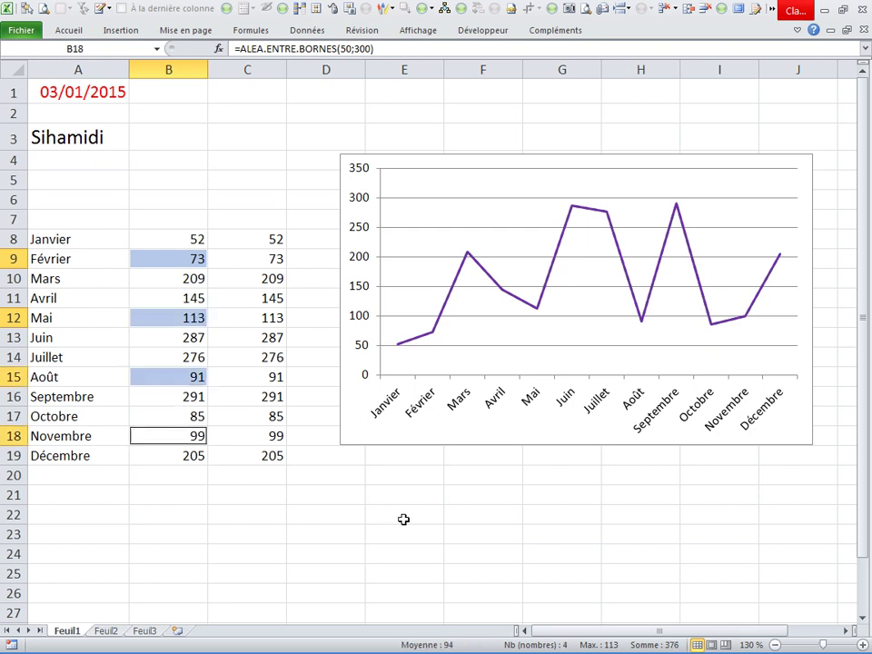
key(Delete)
click(405, 520)
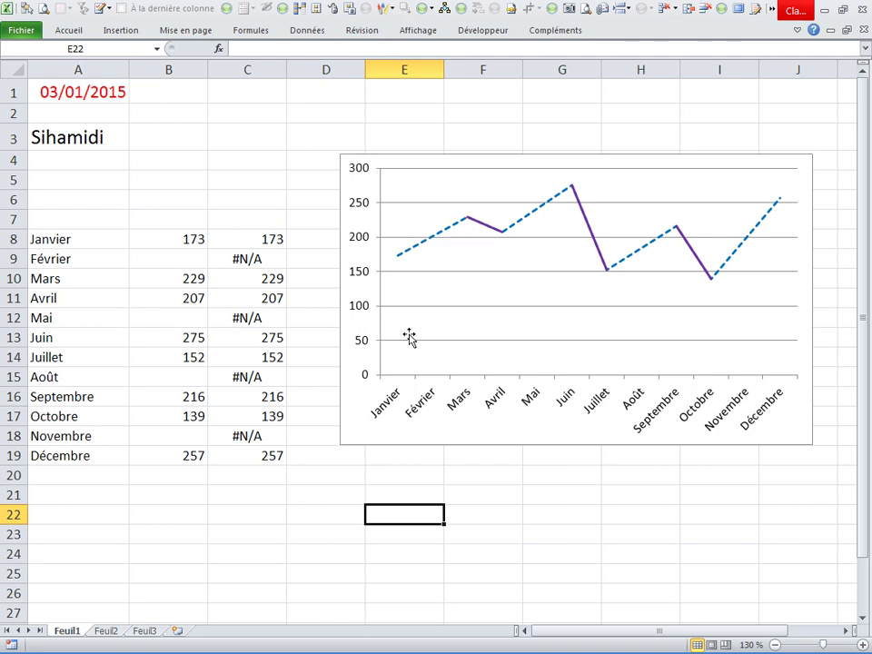
- Recalculate twice with F9, then move on to the empty Feuil2 sheet
key(F9)
key(F9)
key(F9)
key(F9)
key(F9)
key(F9)
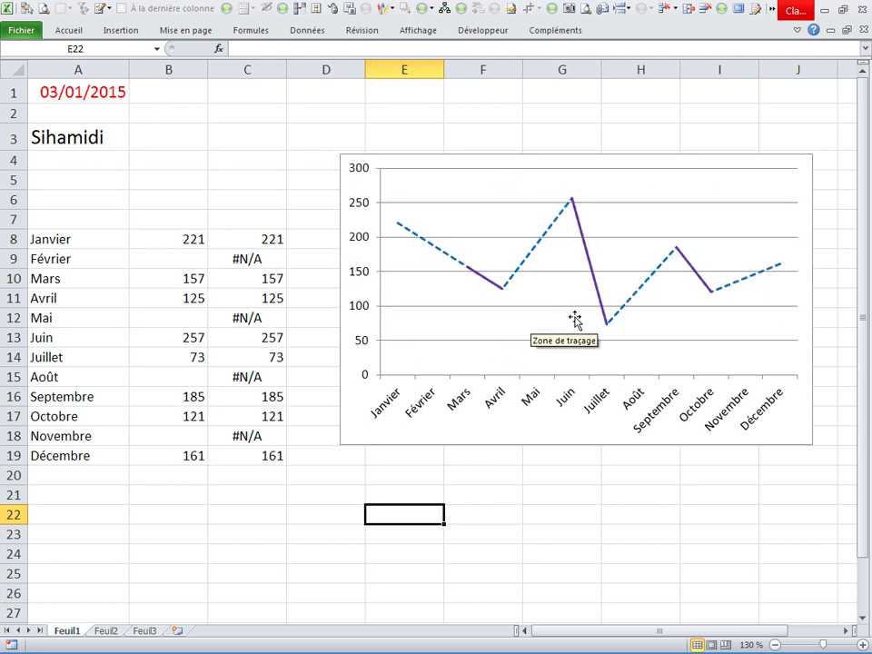
key(F9)
key(F9)
key(F9)
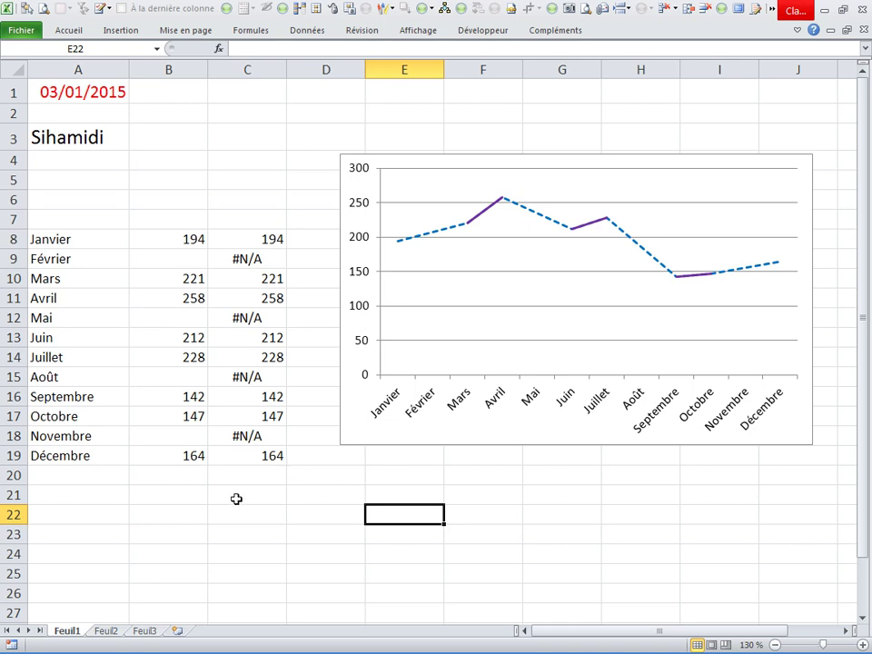
click(107, 631)
- List janvier to décembre in A7:A18 in 16-point text and autofit column A
click(53, 184)
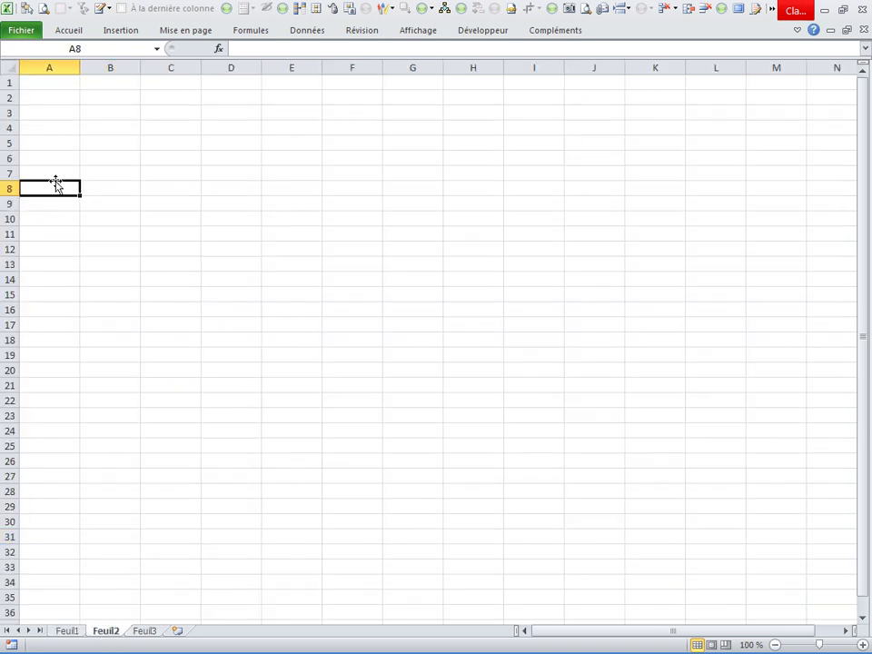
scroll(171, 247, up, 1)
click(81, 188)
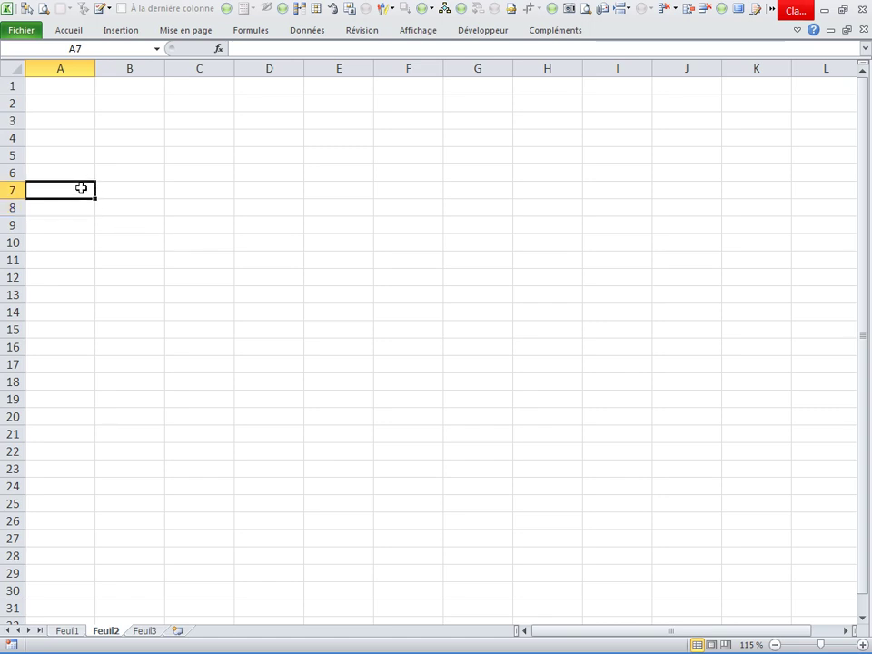
text(janvier)
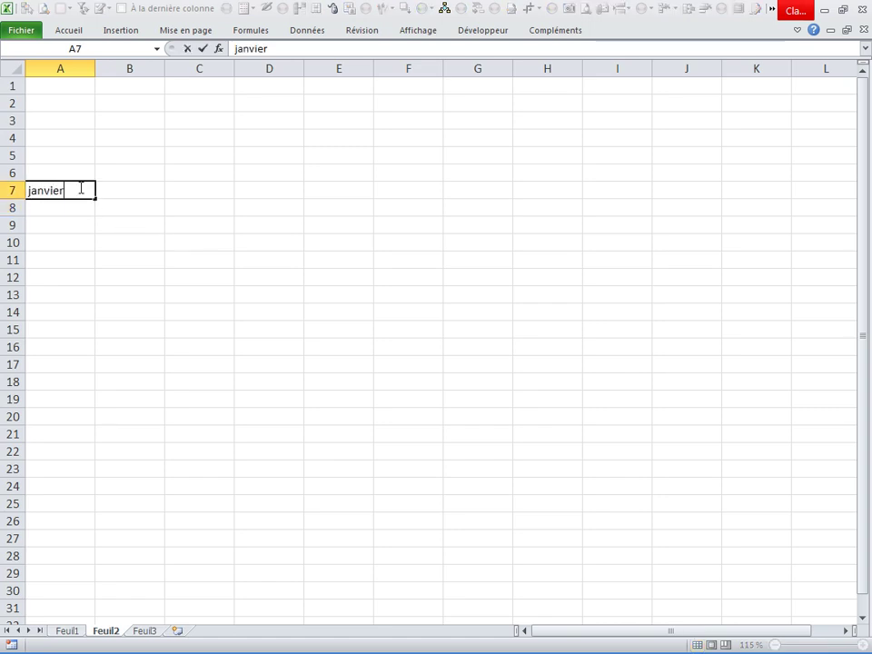
click(129, 277)
click(85, 194)
right_click(88, 194)
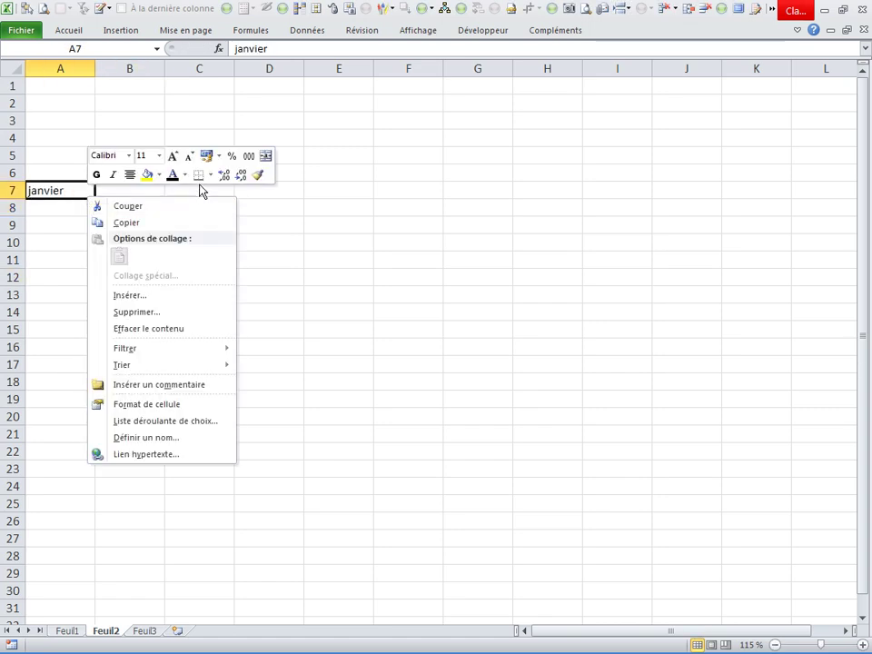
double_click(173, 158)
click(173, 157)
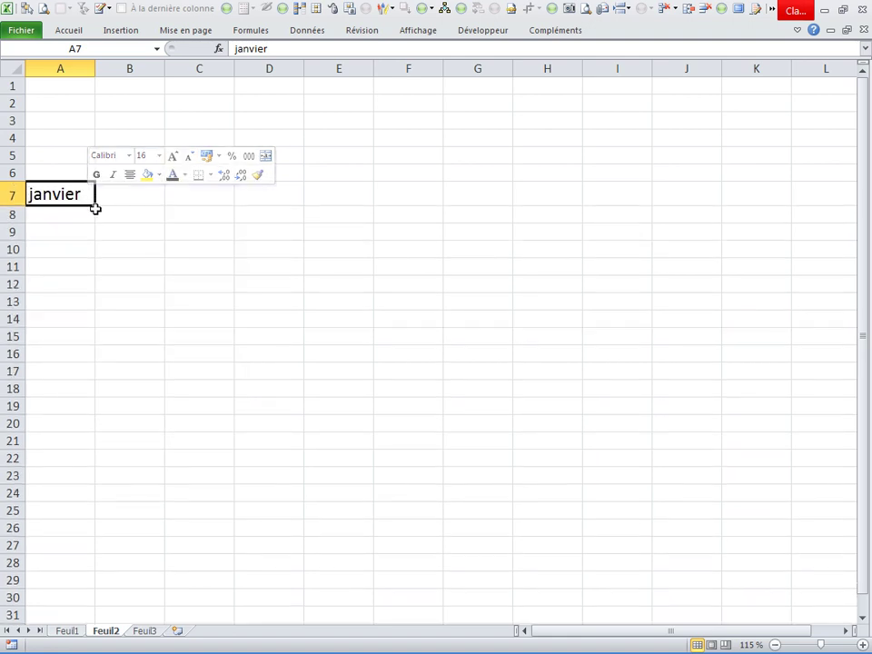
click(91, 212)
click(83, 193)
drag(94, 205, 99, 400)
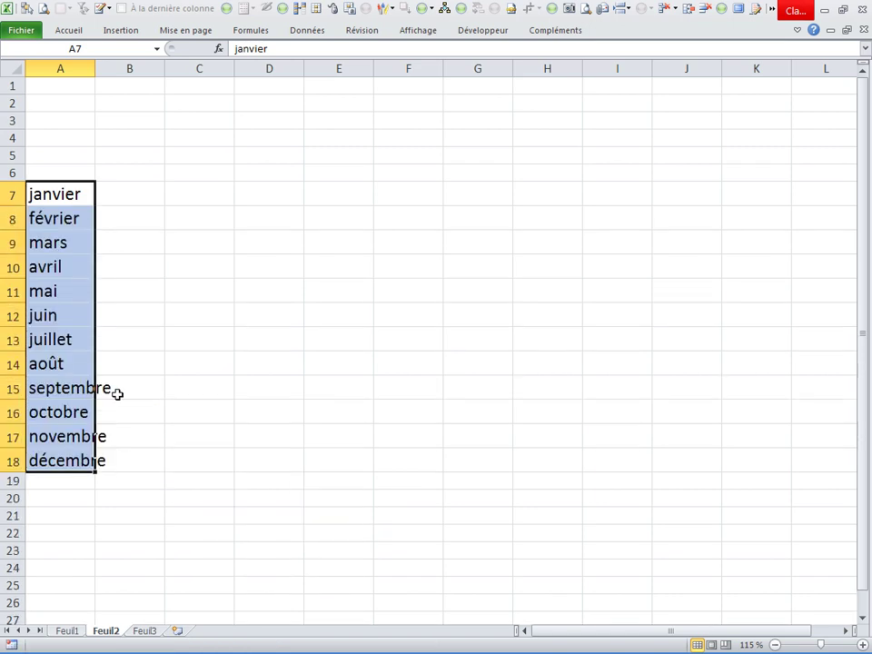
double_click(95, 69)
- Fill B7:B18 with =ALEA.ENTRE.BORNES(30;120) random values
drag(152, 194, 155, 457)
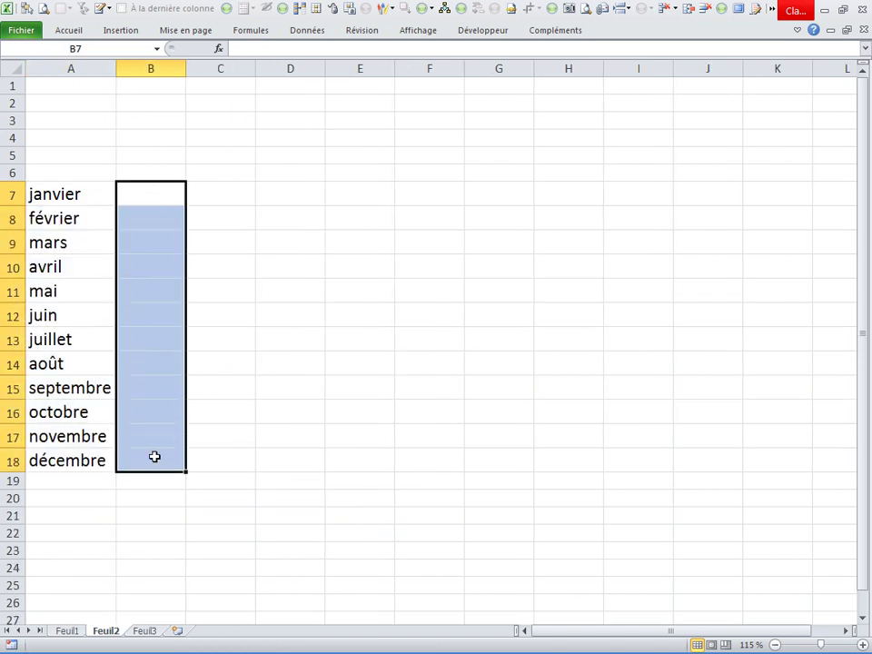
text(=al)
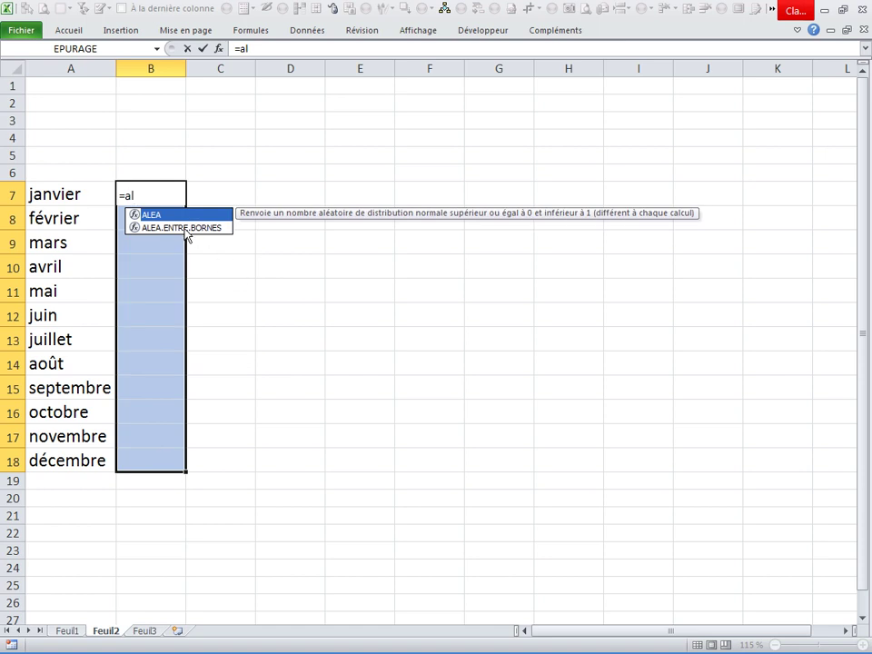
double_click(183, 228)
text(0;)
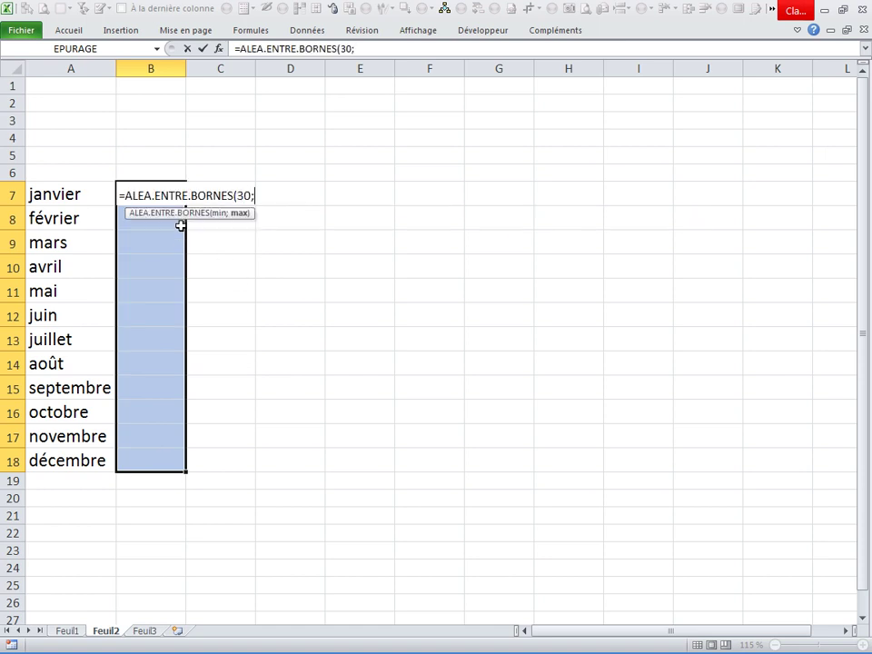
text(120)
key(ctrl+Return)
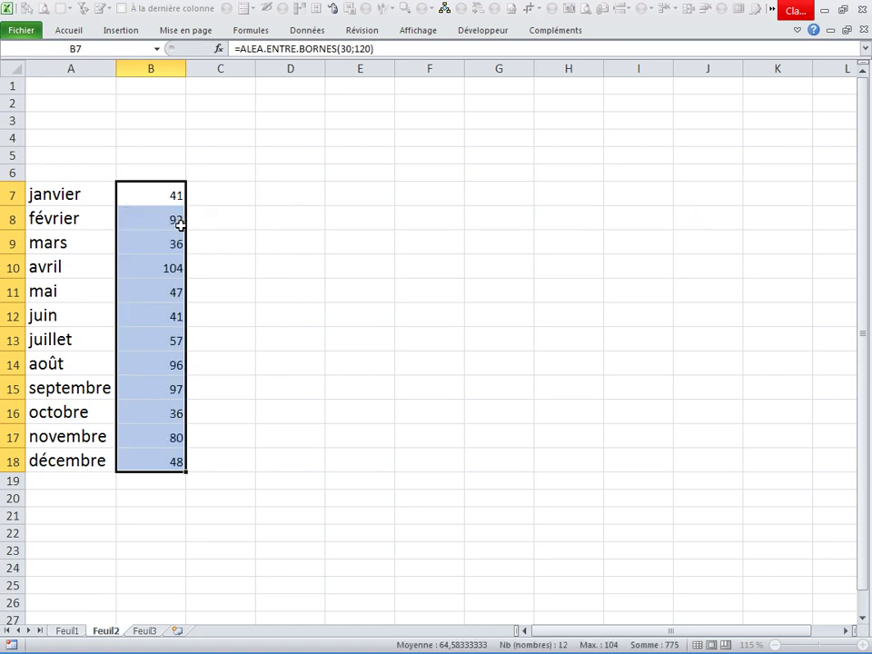
- Enter =SI(B7="";NA();B7) in C7 and fill it down to C18
click(244, 242)
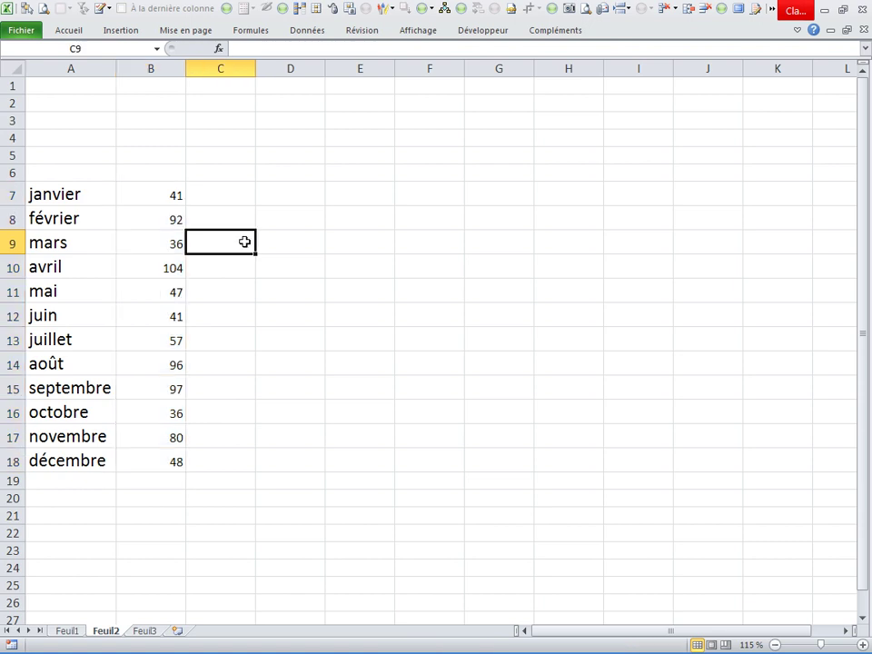
click(217, 194)
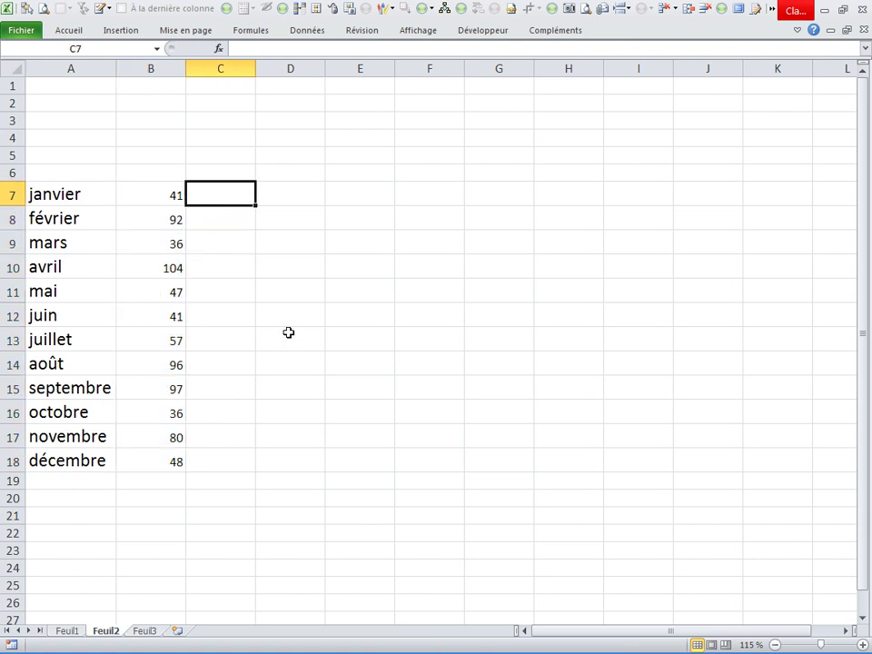
text(=si()
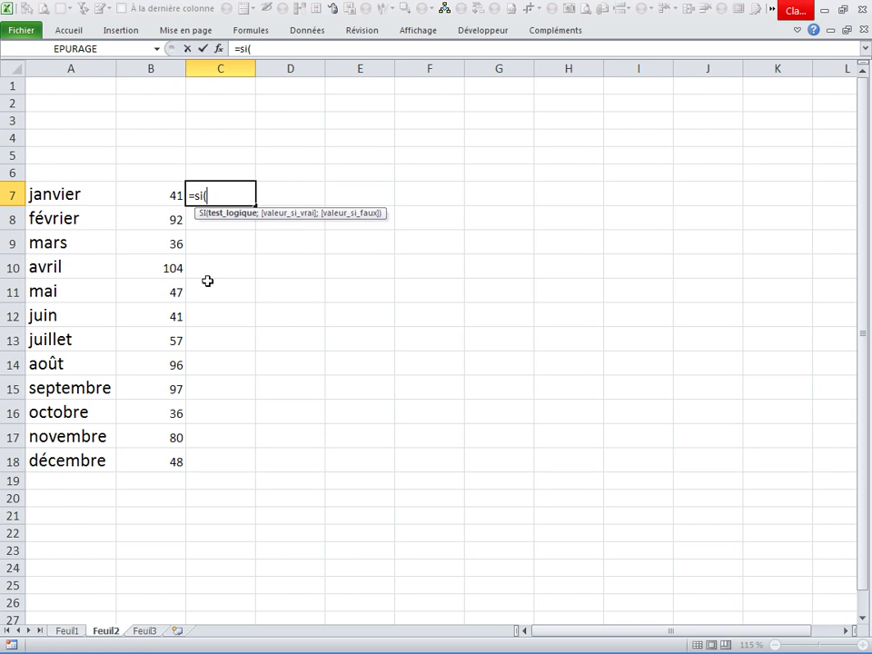
click(141, 193)
text(=)
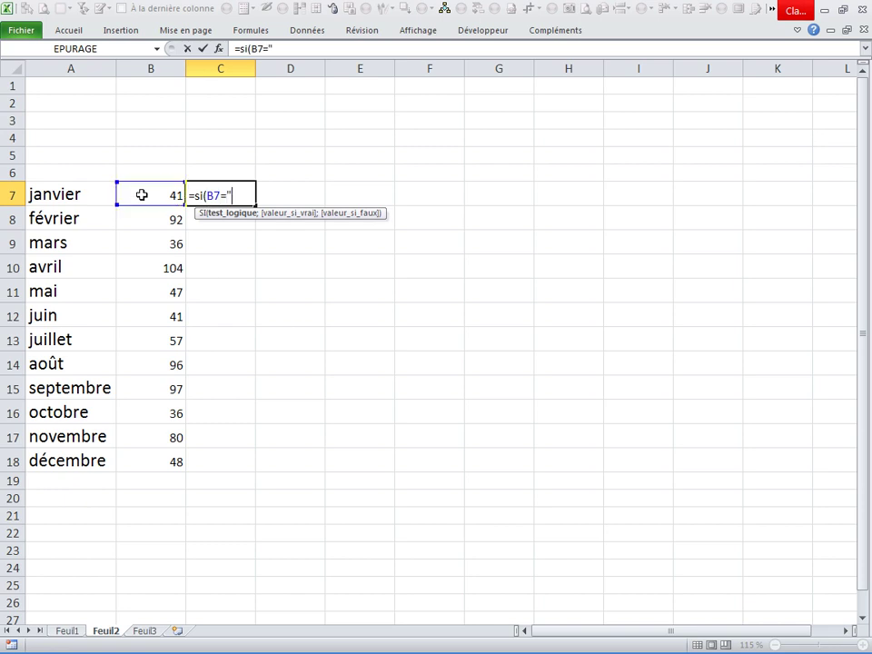
text("";na())
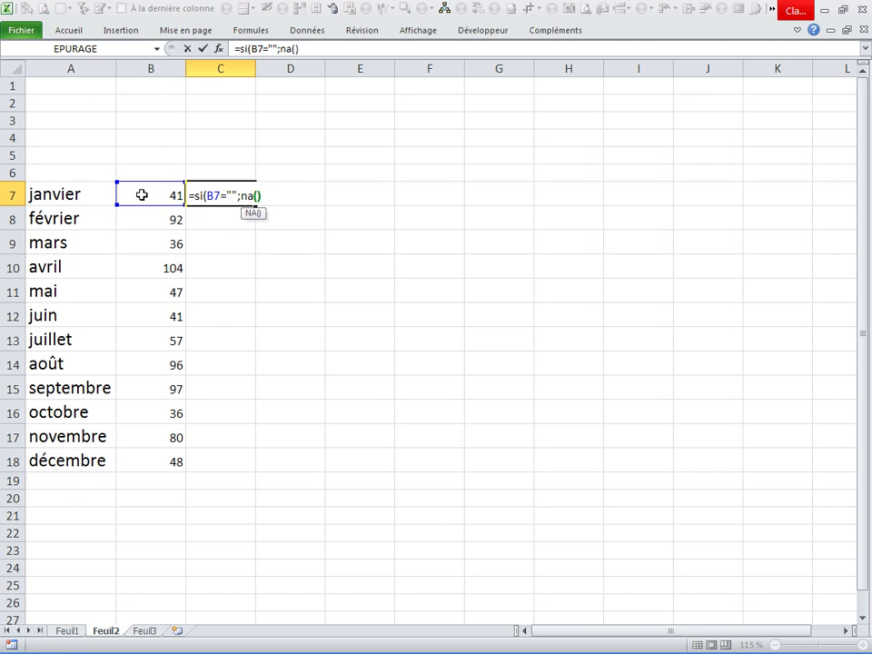
text(;)
click(142, 195)
text())
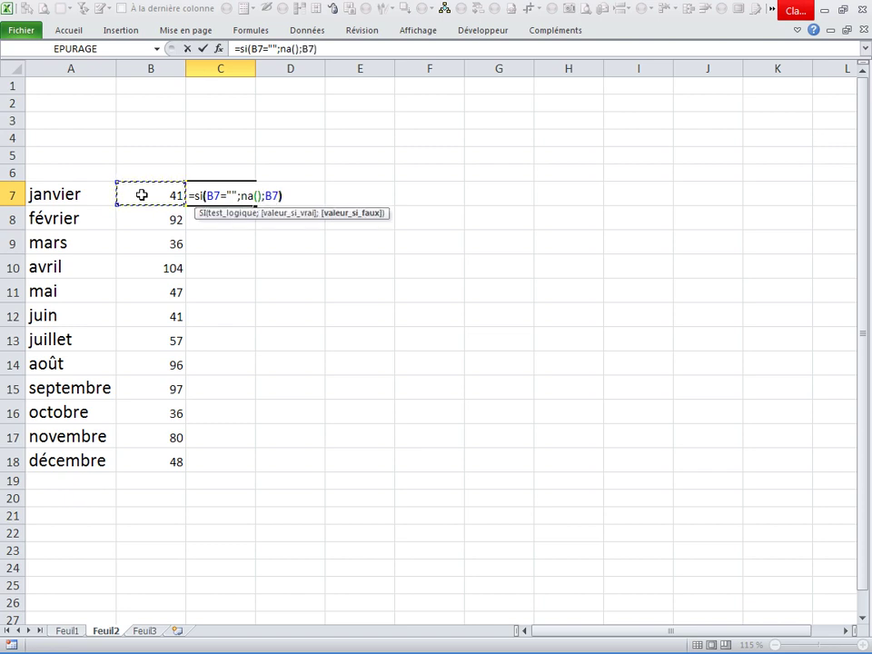
key(Return)
drag(243, 198, 228, 460)
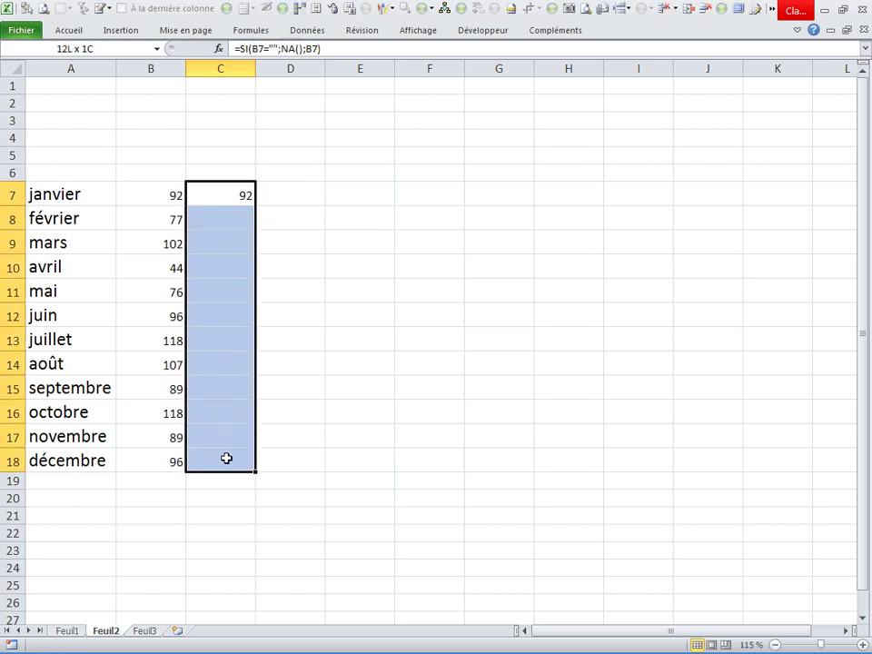
key(ctrl+d)
click(378, 330)
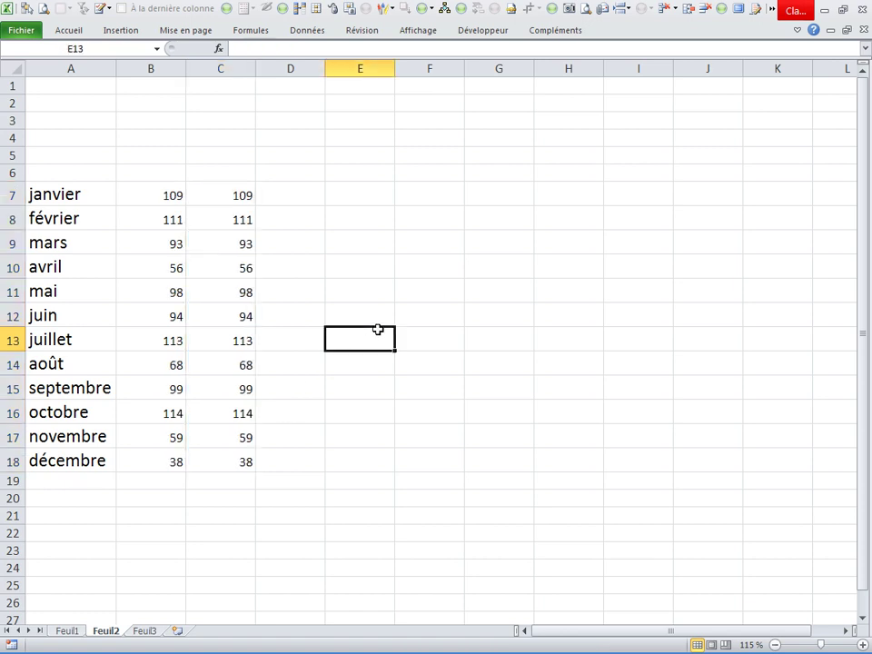
- Insert an empty line chart and place it beside the data
click(371, 229)
click(111, 30)
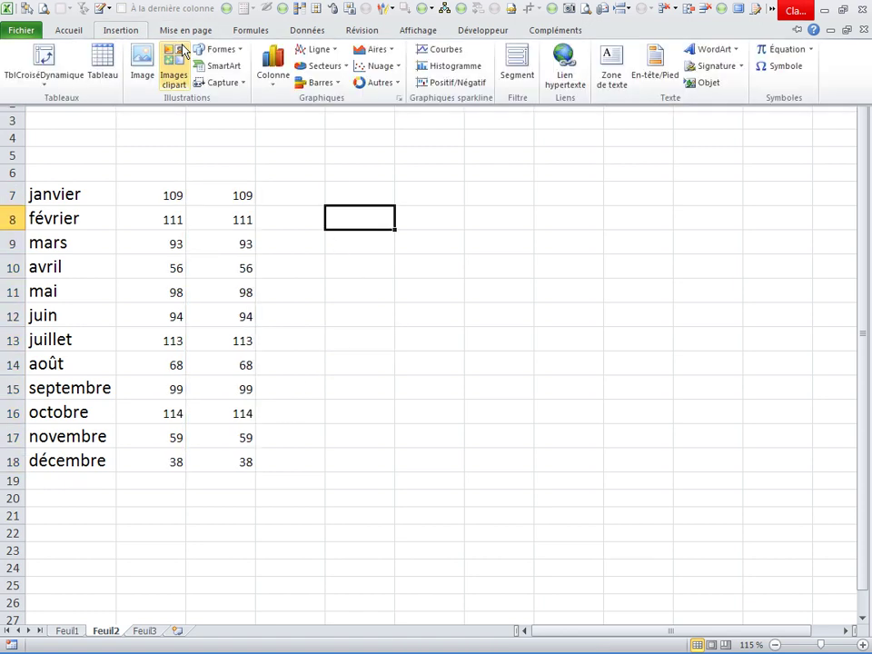
click(318, 49)
click(312, 91)
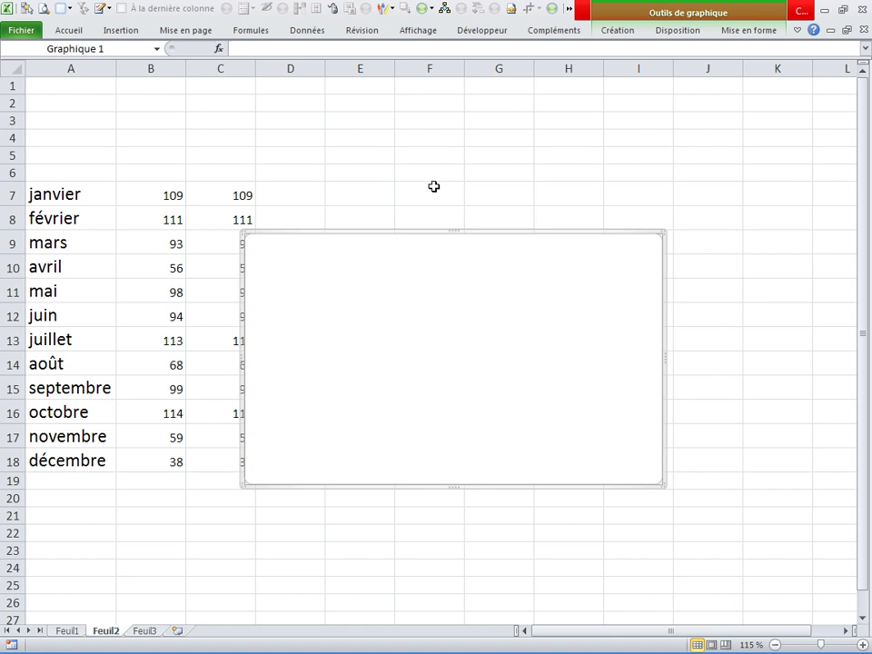
drag(501, 235, 559, 226)
- Add a chart series with values C7:C18 and delete the legend
right_click(509, 227)
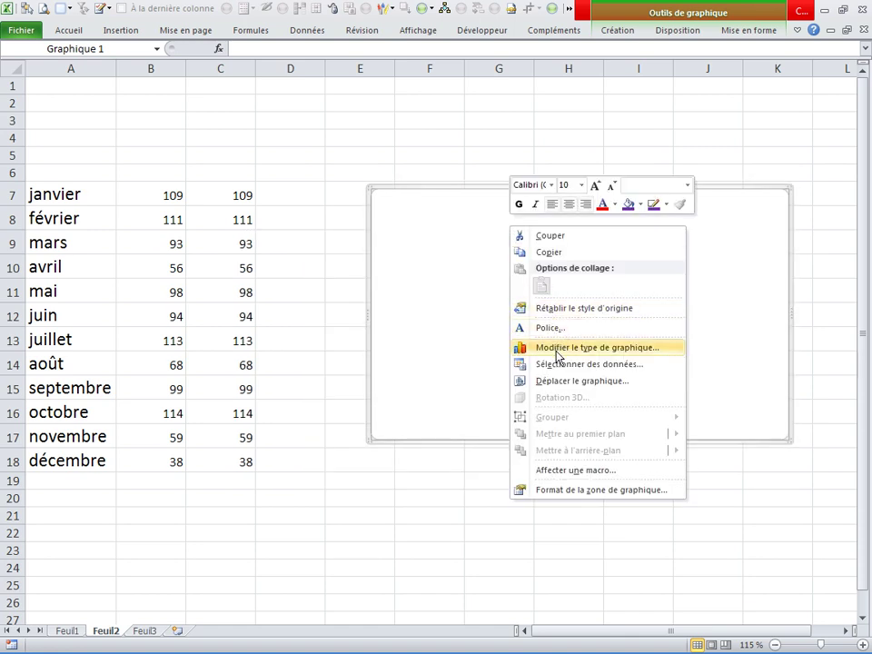
click(559, 365)
click(477, 315)
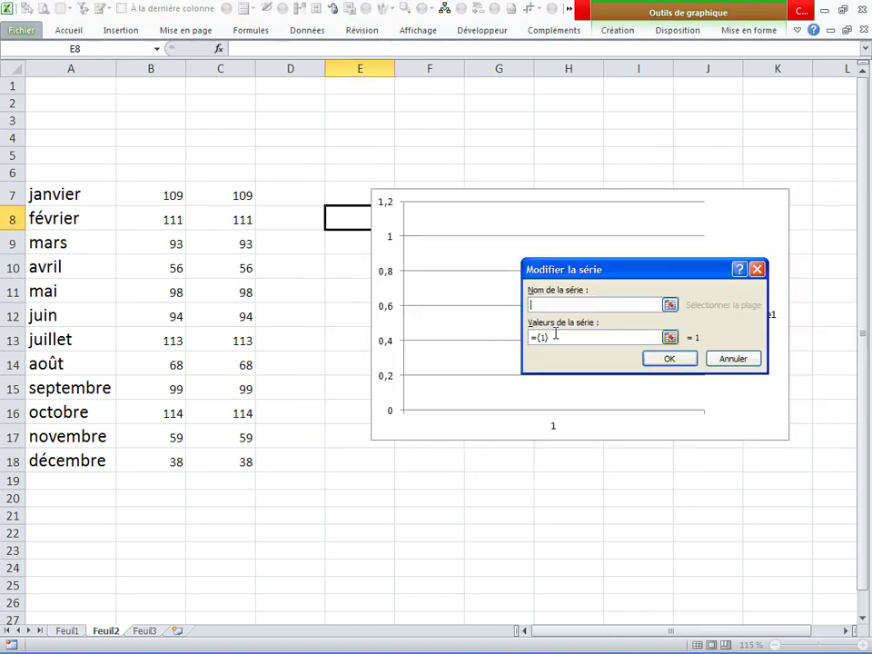
key(BackSpace)
drag(220, 194, 231, 460)
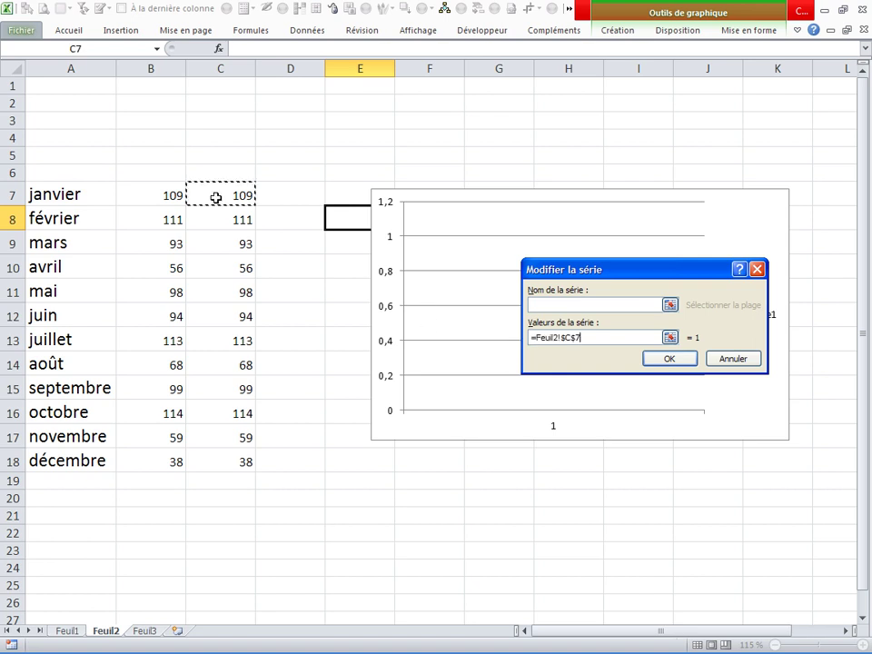
click(666, 360)
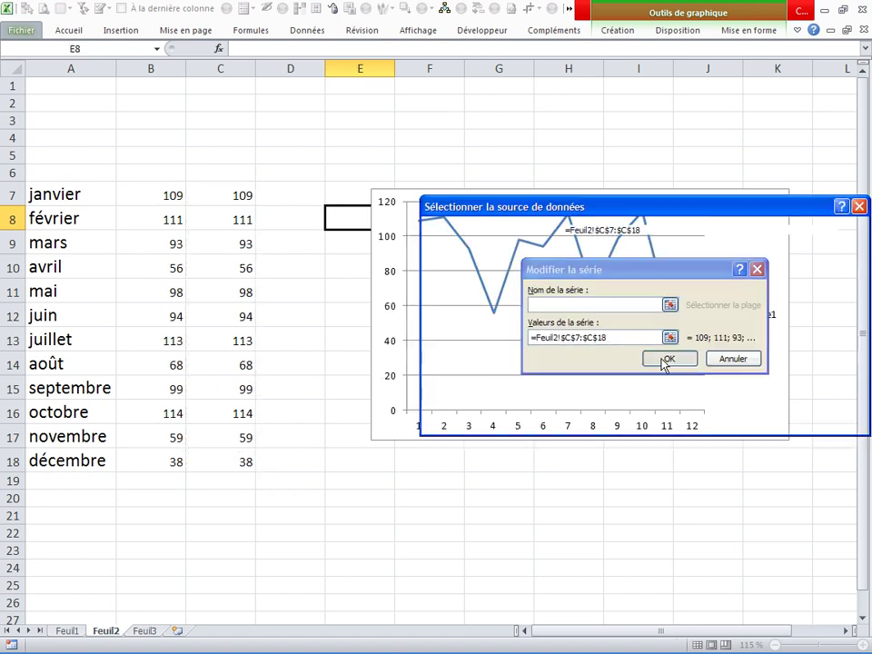
click(760, 422)
click(750, 322)
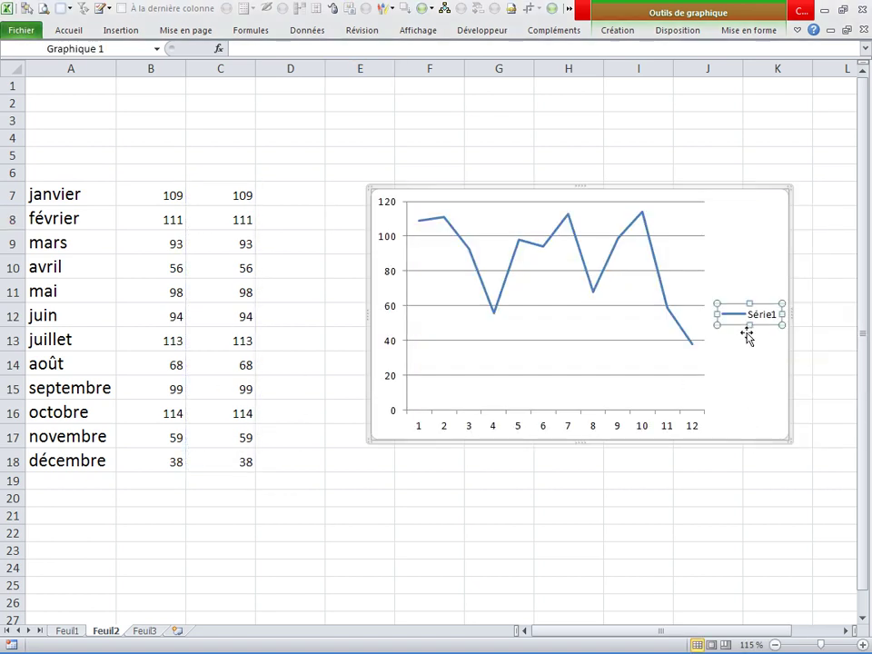
key(Delete)
- Use the month names in A7:A18 as the horizontal axis labels
right_click(560, 261)
click(608, 323)
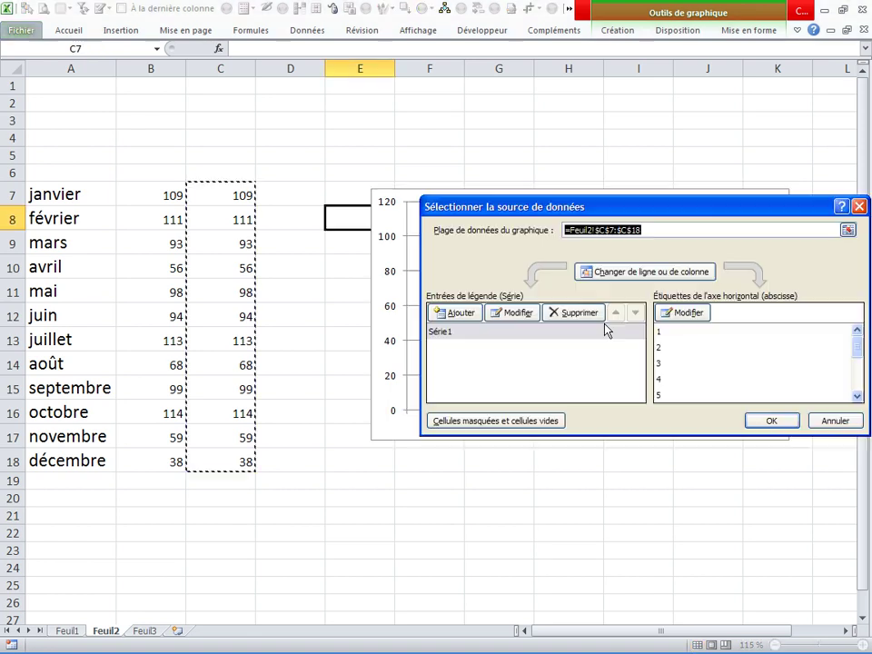
click(682, 313)
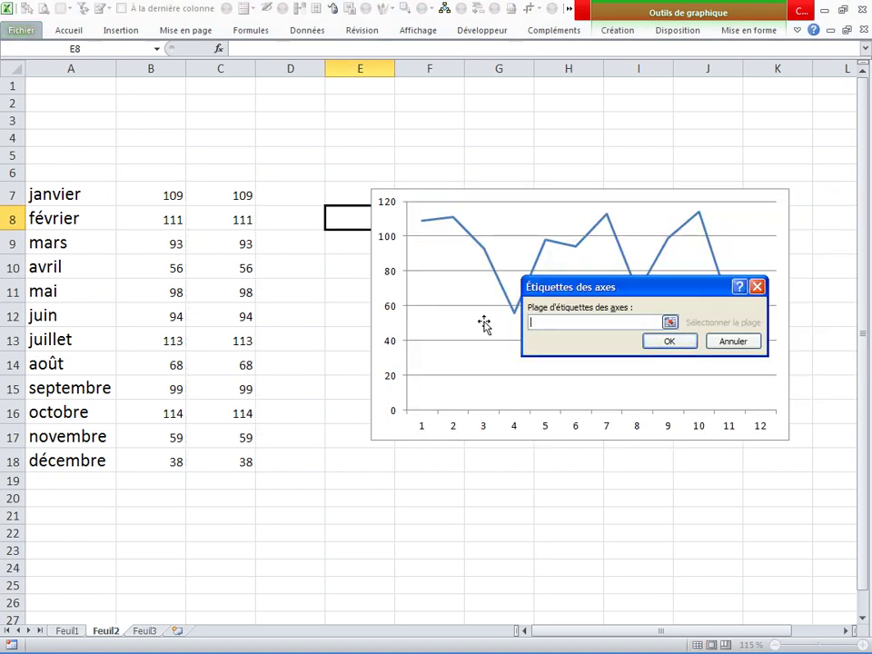
drag(67, 194, 72, 461)
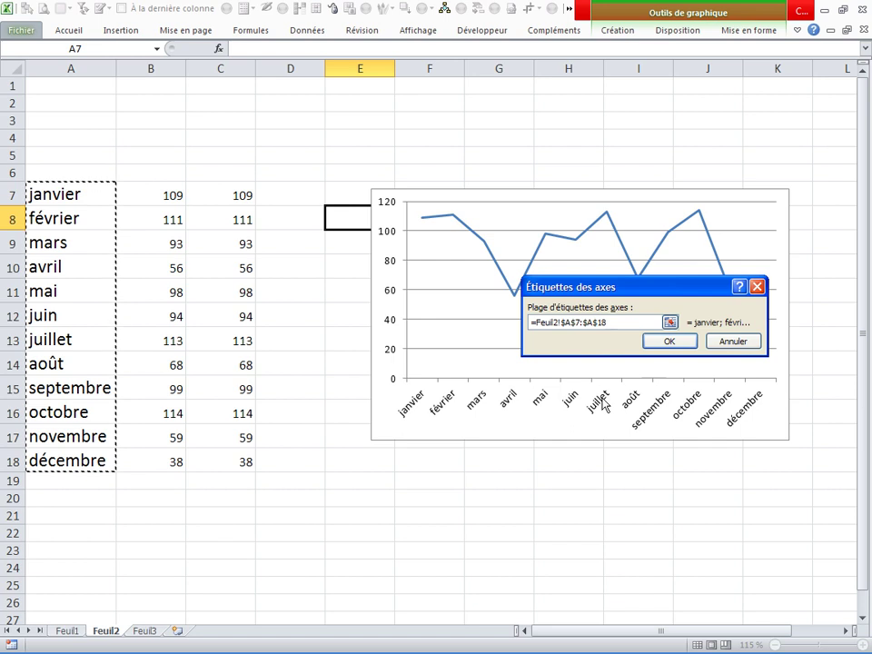
click(669, 341)
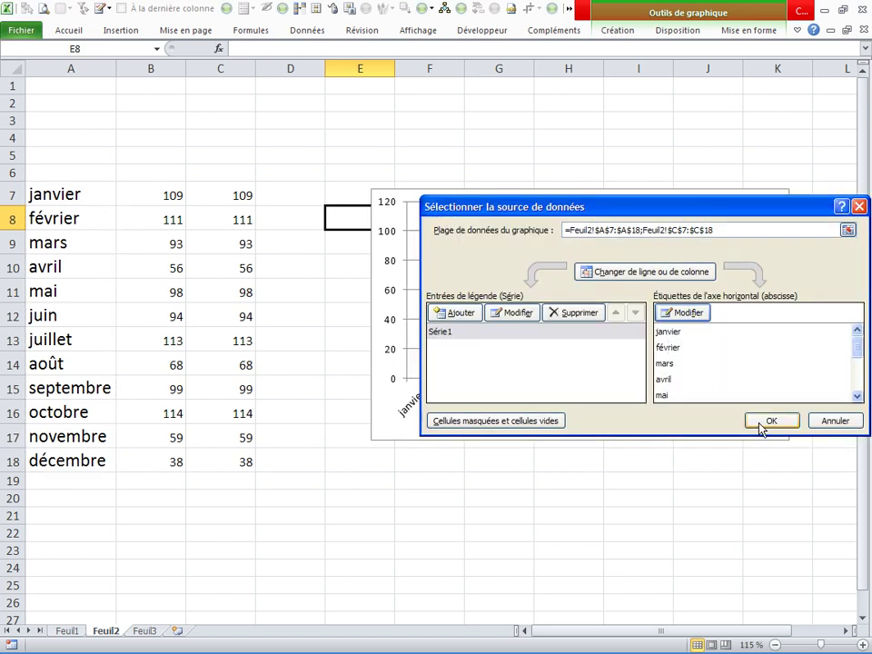
click(760, 426)
- Make the chart's data line dashed and colour it red
click(570, 243)
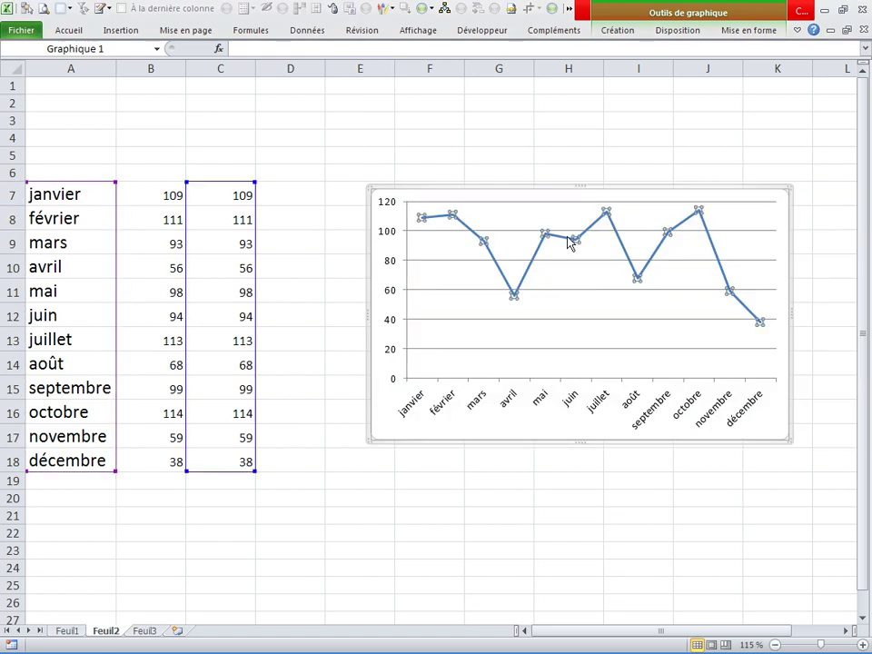
right_click(571, 240)
click(725, 215)
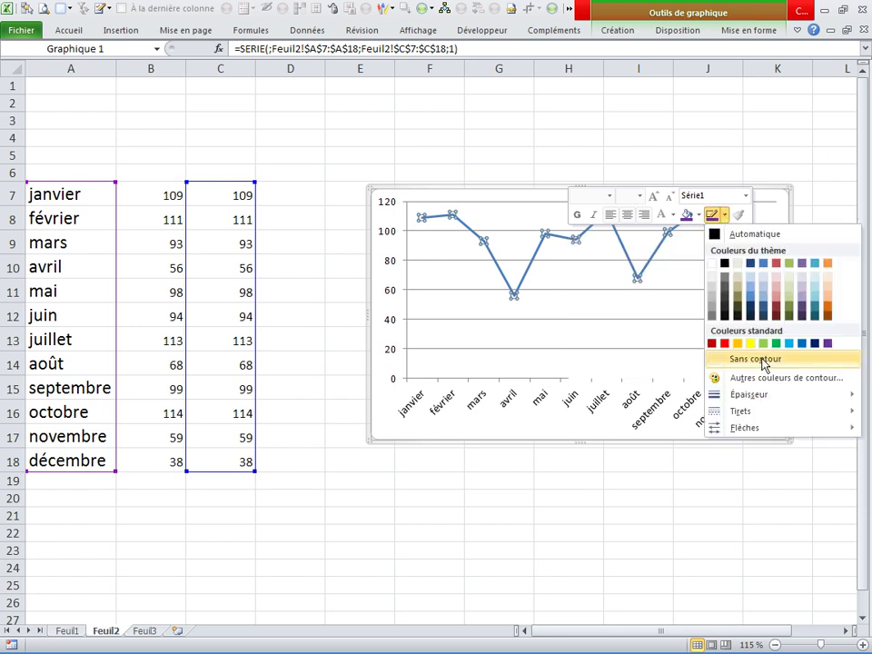
mouse_move(741, 406)
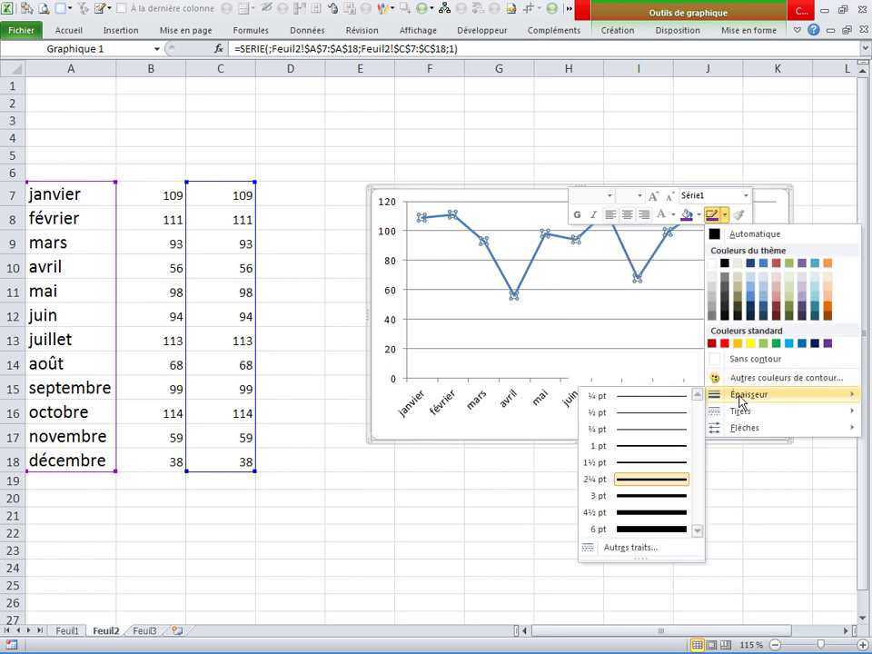
click(668, 446)
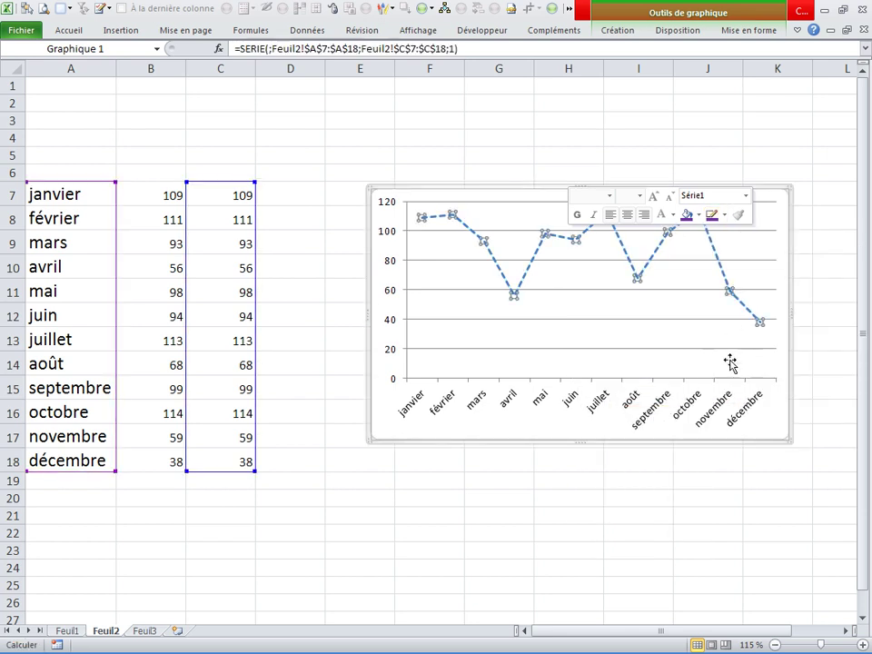
click(724, 215)
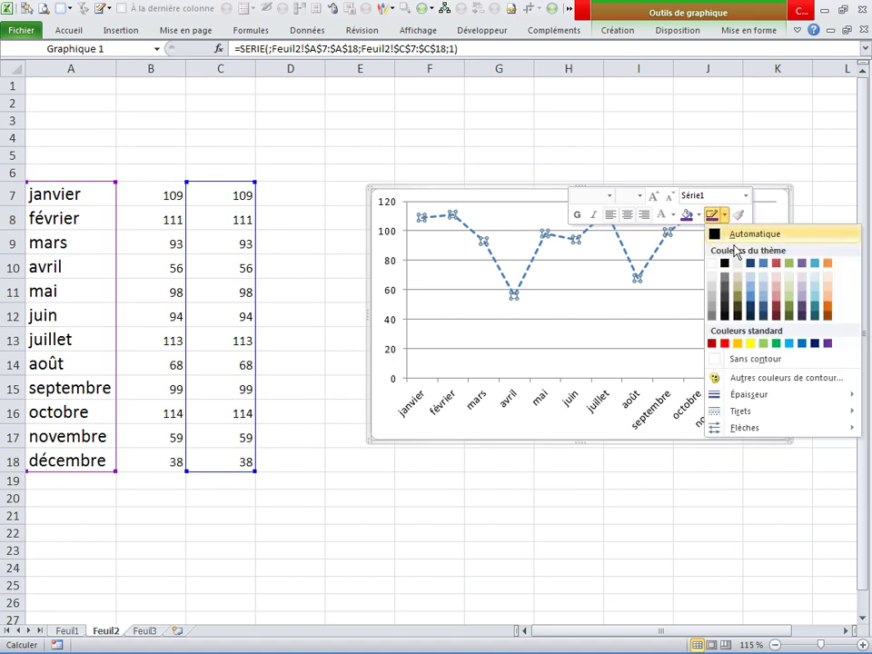
click(722, 342)
- Start adding a new series in the chart's data source settings
click(467, 125)
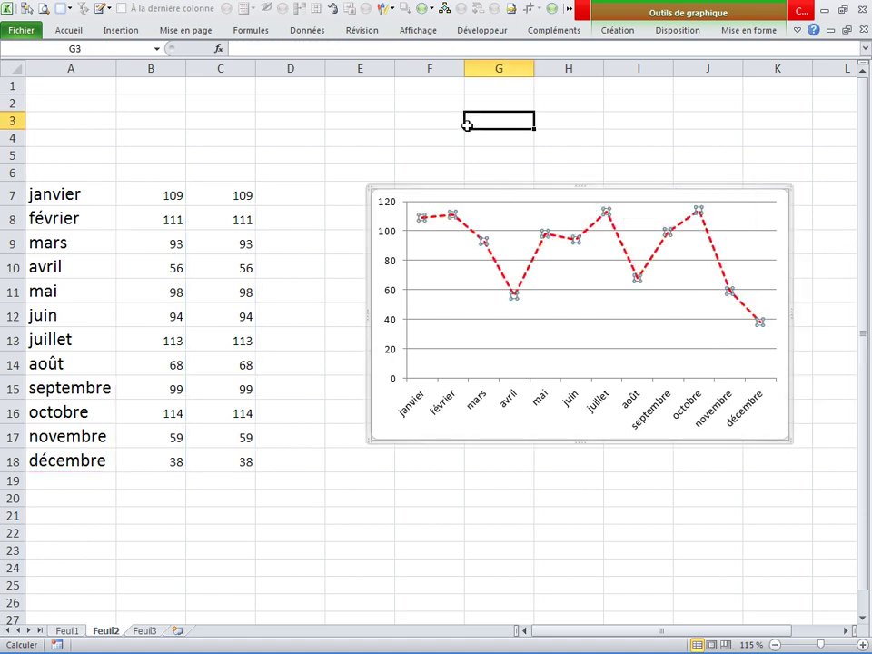
right_click(462, 199)
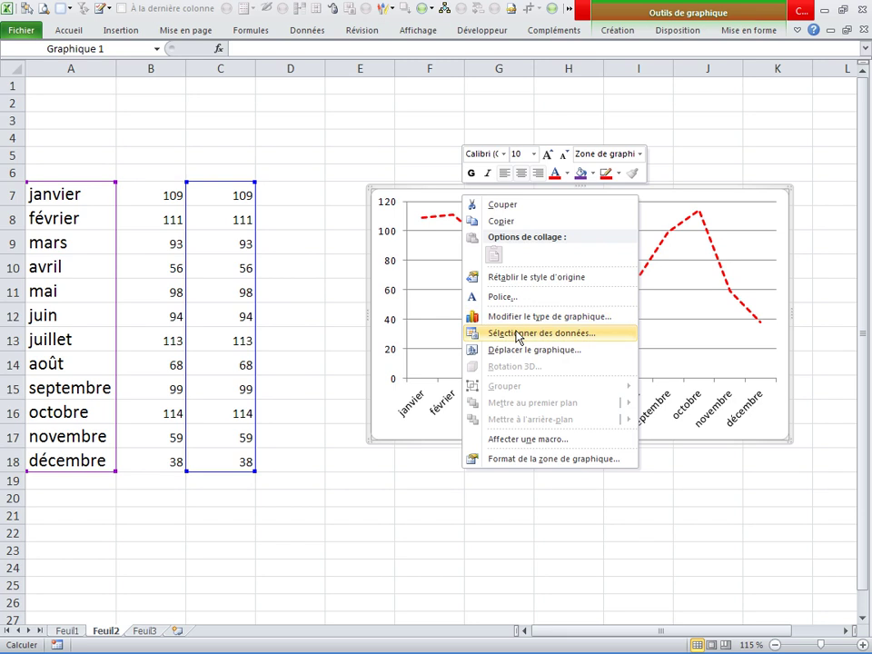
click(523, 334)
click(464, 314)
- Set the new series values to B7:B18 and apply it to the chart
drag(556, 339, 463, 351)
key(BackSpace)
drag(131, 196, 176, 460)
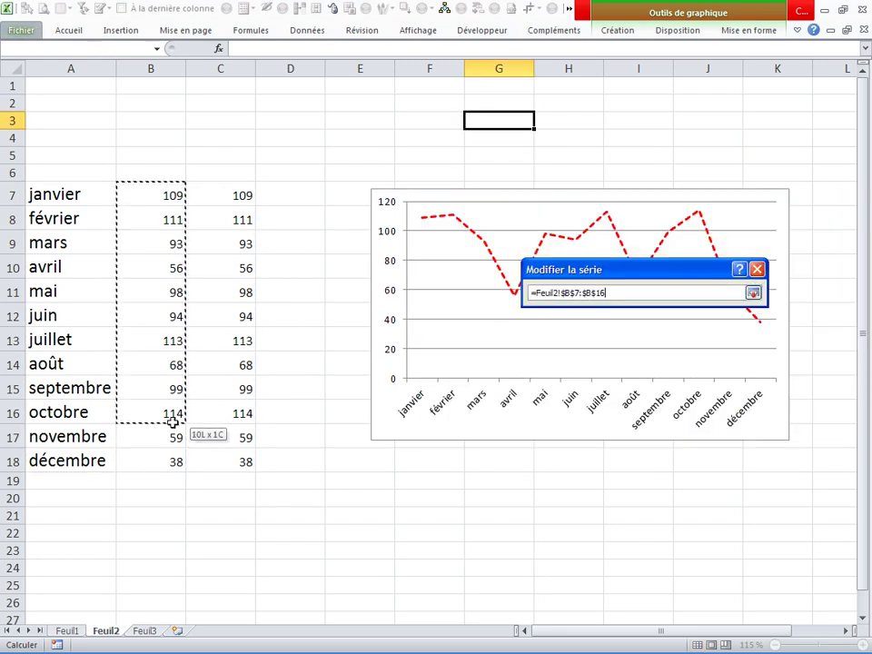
click(659, 361)
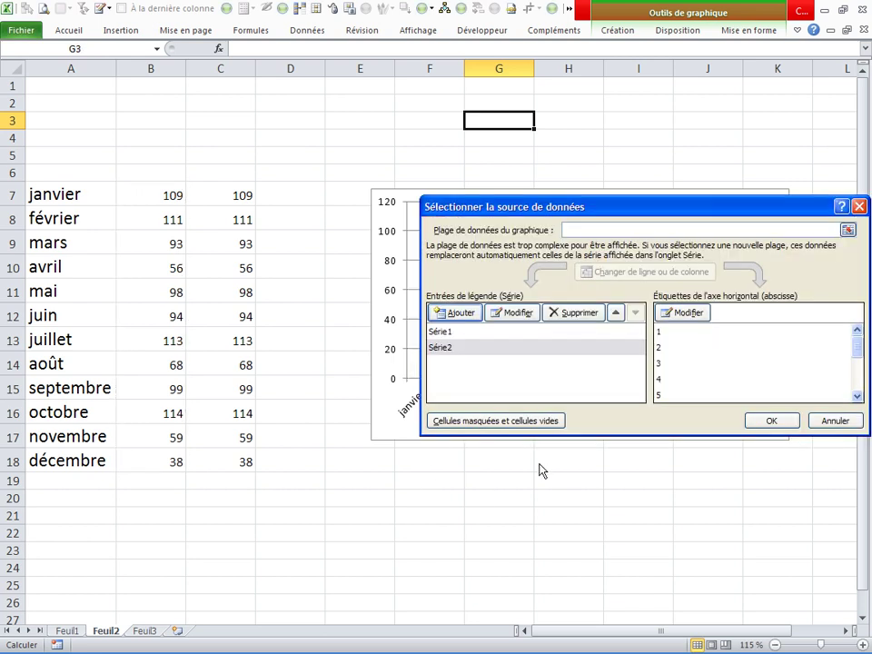
click(764, 425)
click(491, 504)
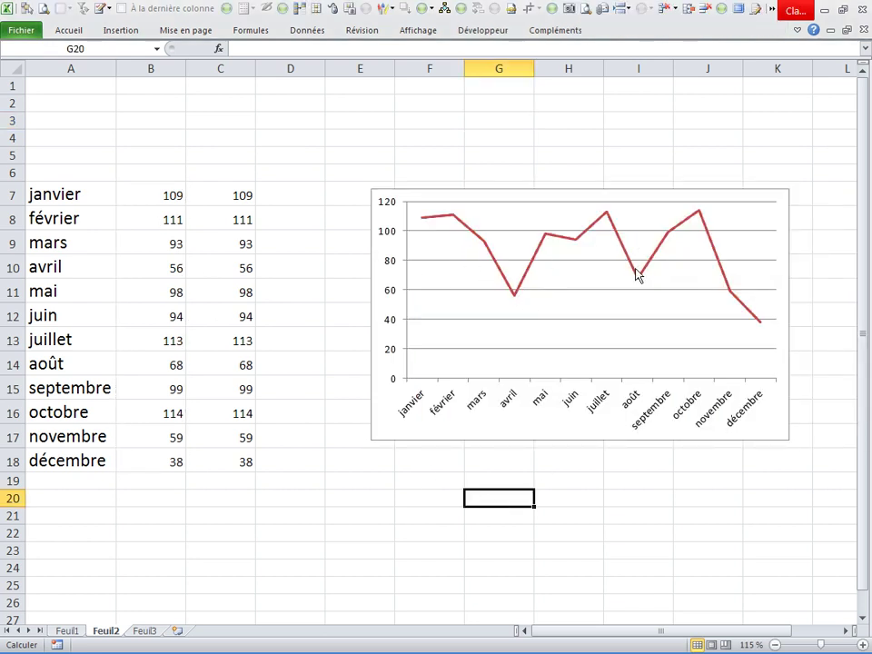
- Clear the mars, juin, septembre and novembre values in B9, B12, B15 and B17
click(502, 142)
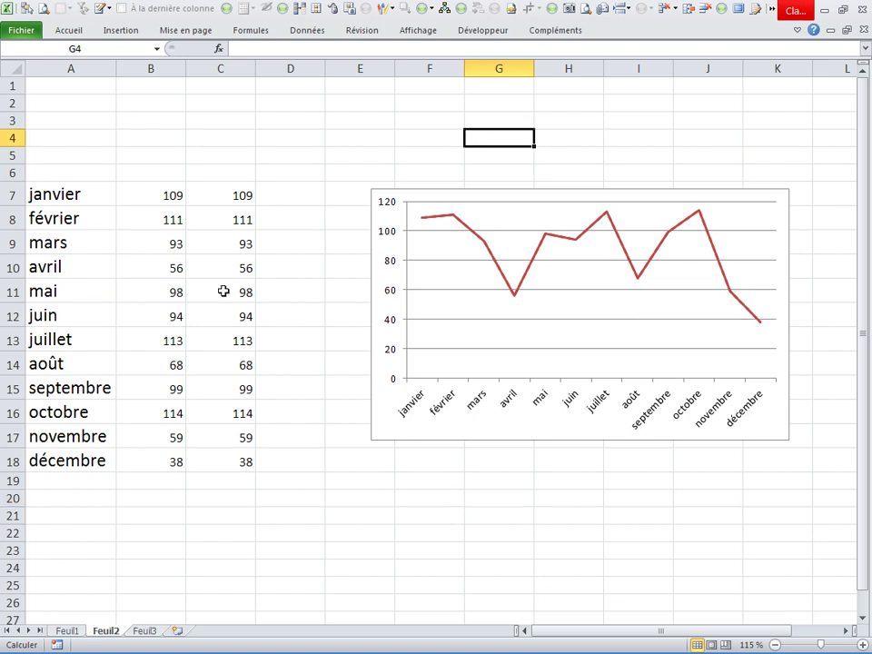
click(148, 253)
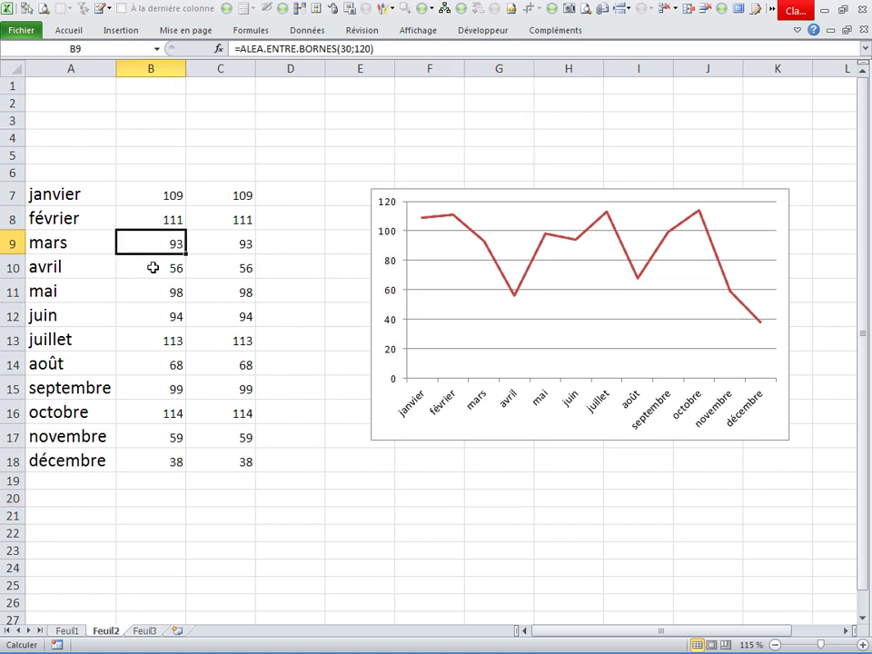
ctrl+click(161, 313)
ctrl+click(162, 392)
ctrl+click(172, 440)
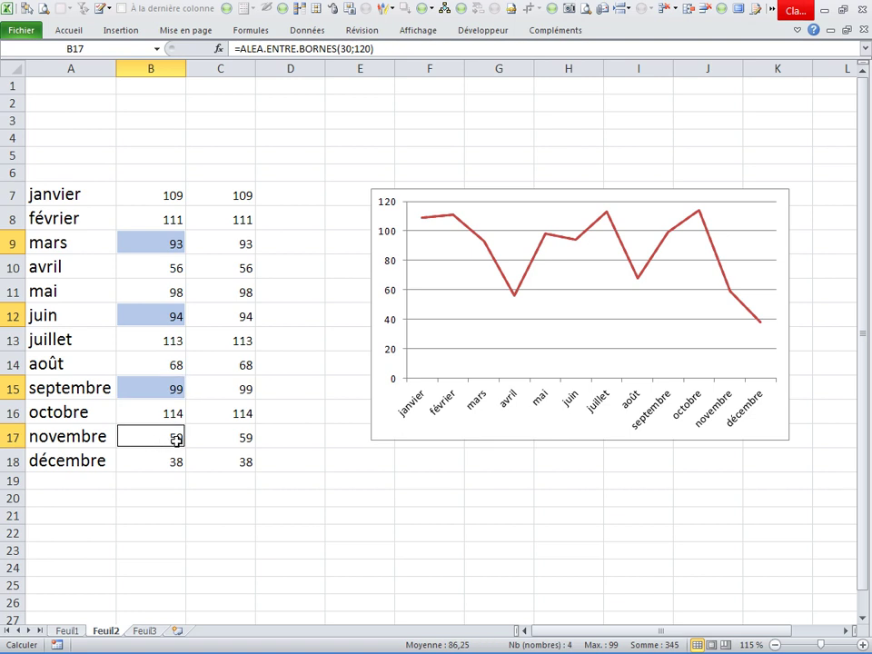
key(Delete)
click(327, 500)
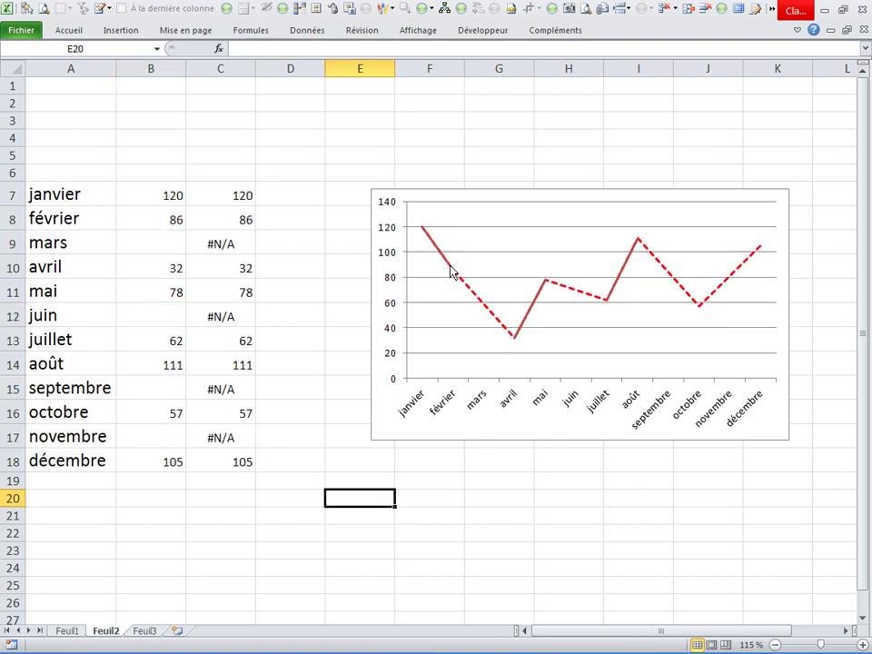
- Colour the solid series line blue, then recalculate with F9
right_click(624, 281)
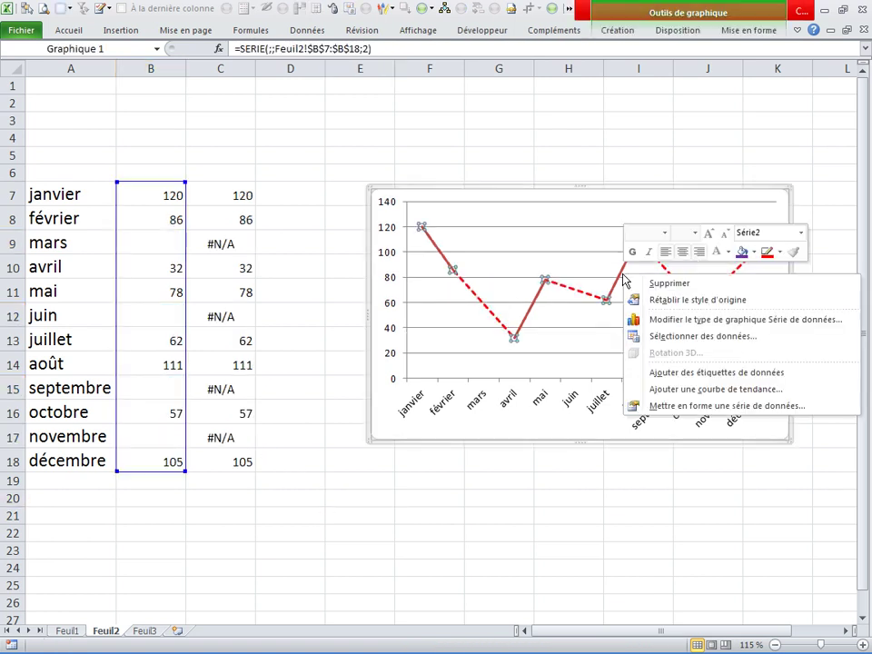
click(754, 251)
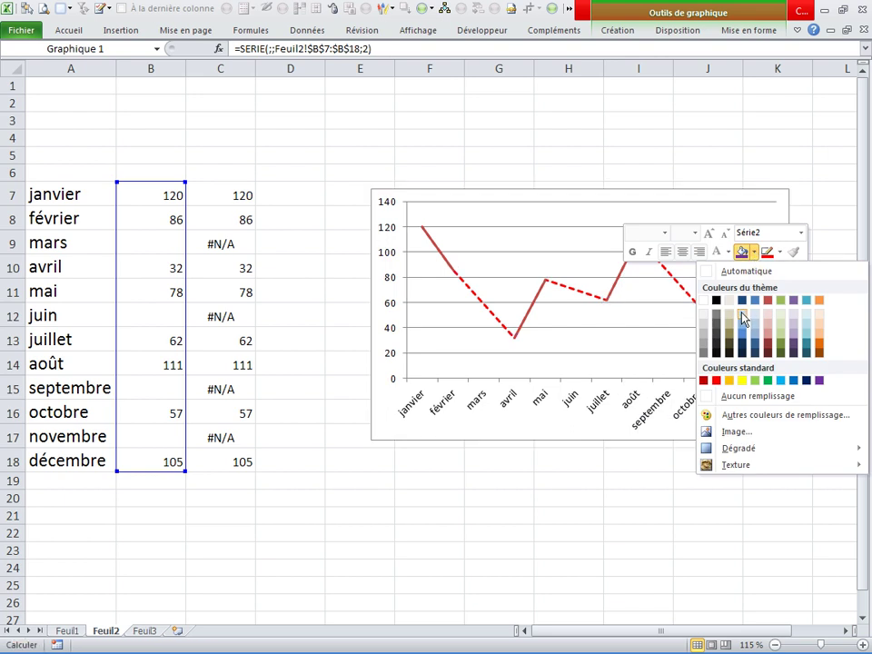
click(780, 252)
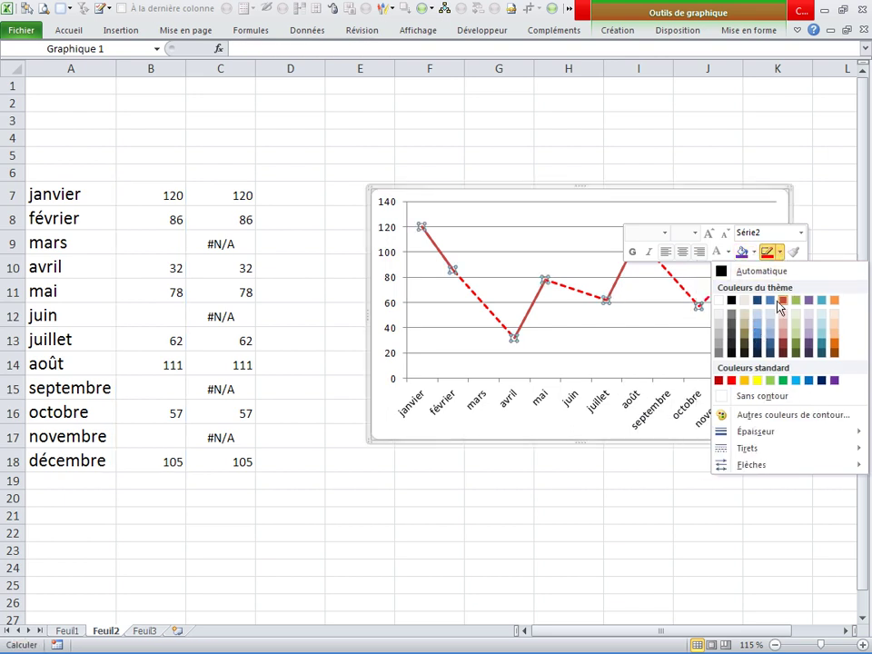
click(760, 341)
click(499, 154)
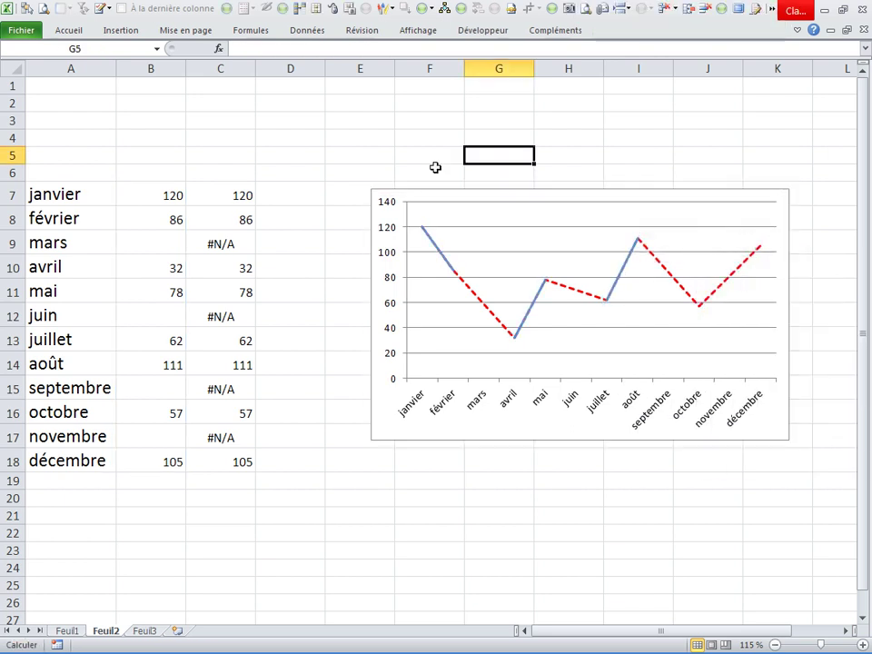
key(F9)
key(F9)
key(F9)
key(F9)
key(F9)
key(F9)
key(F9)
key(F9)
- Copy octobre's formula into novembre's B17 and recalculate to check the chart
key(F9)
key(F9)
key(F9)
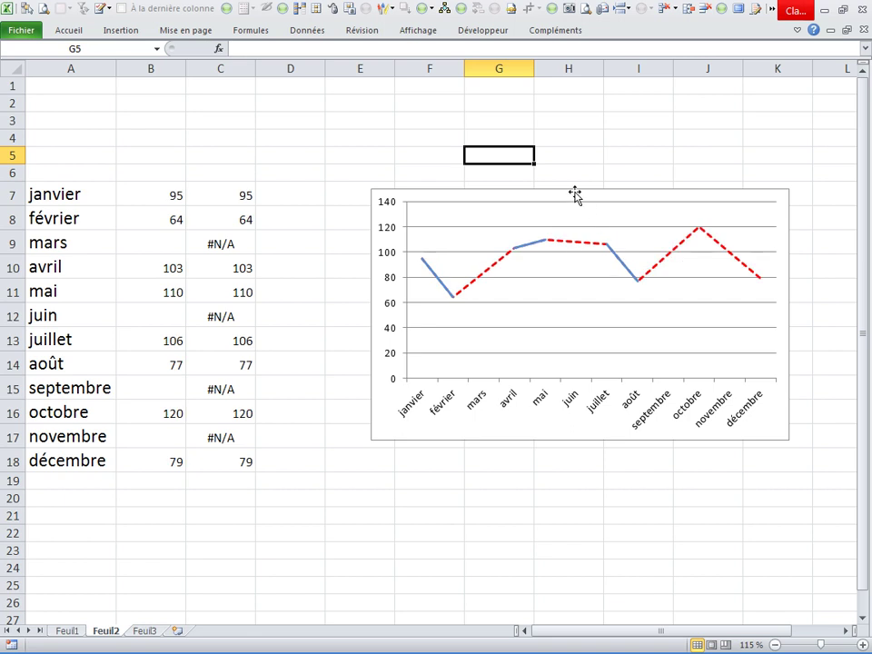
key(F9)
click(235, 439)
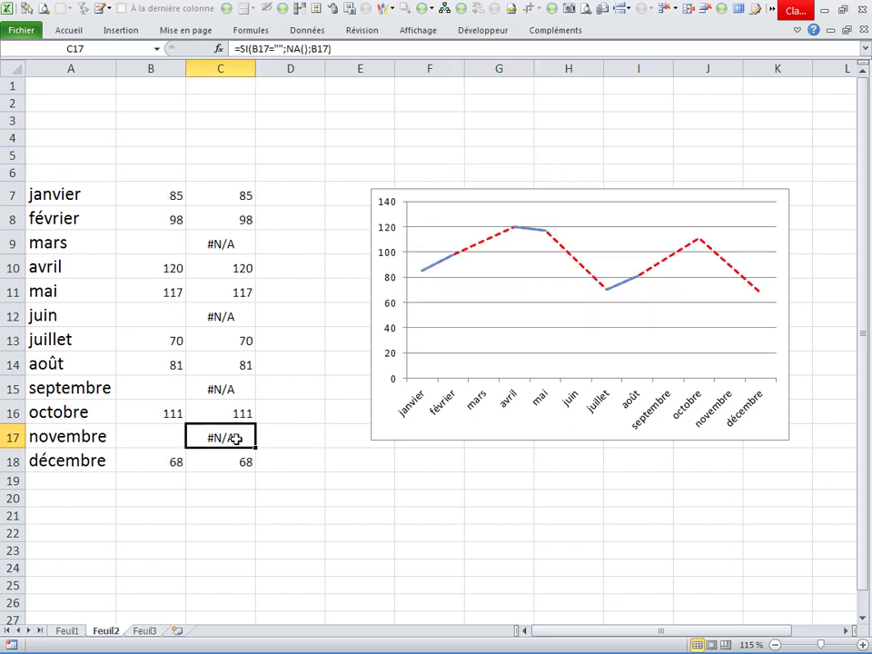
click(168, 437)
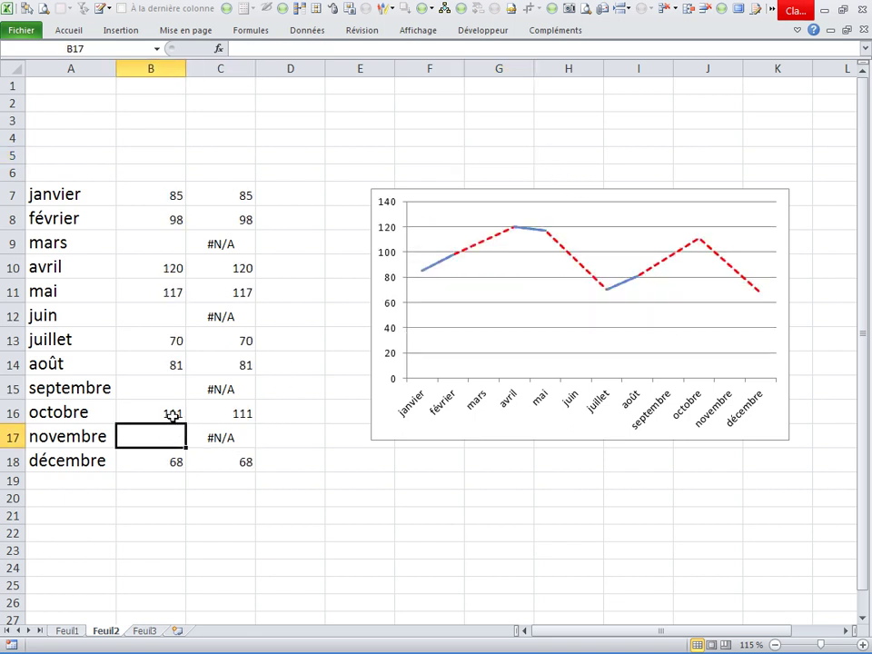
drag(172, 415, 173, 435)
key(ctrl+d)
click(254, 186)
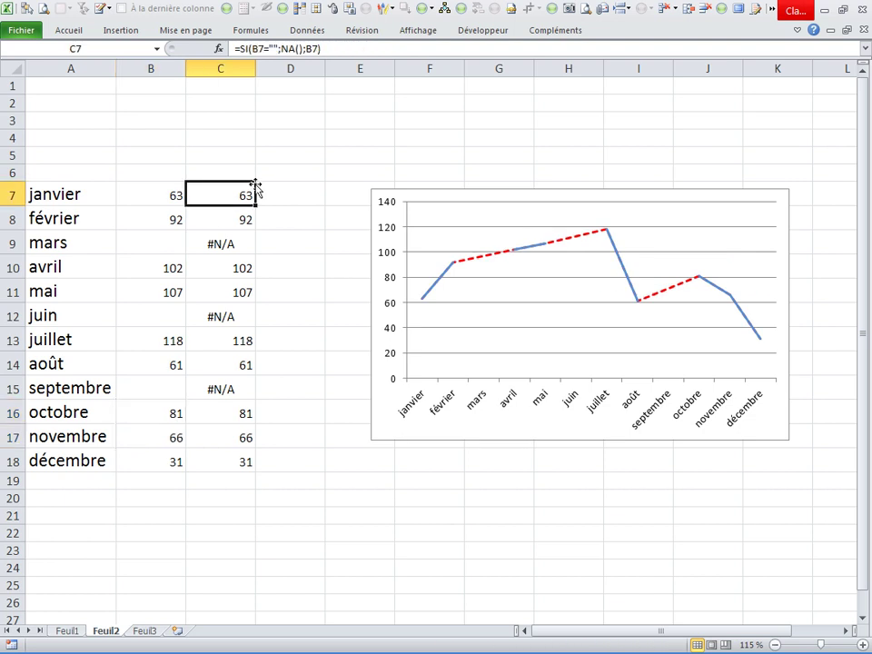
key(F9)
key(F9)
key(F9)
key(F9)
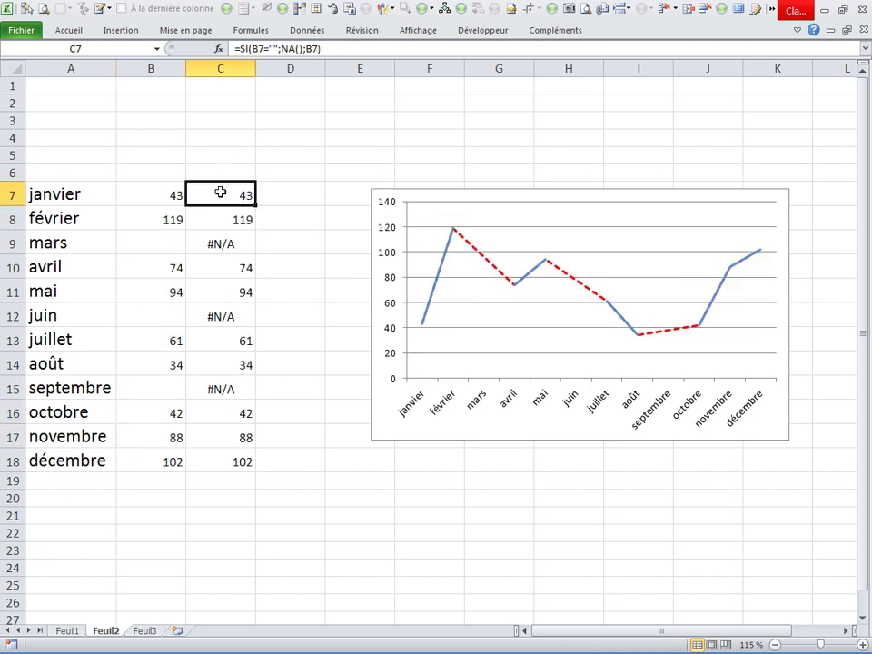
drag(221, 192, 233, 459)
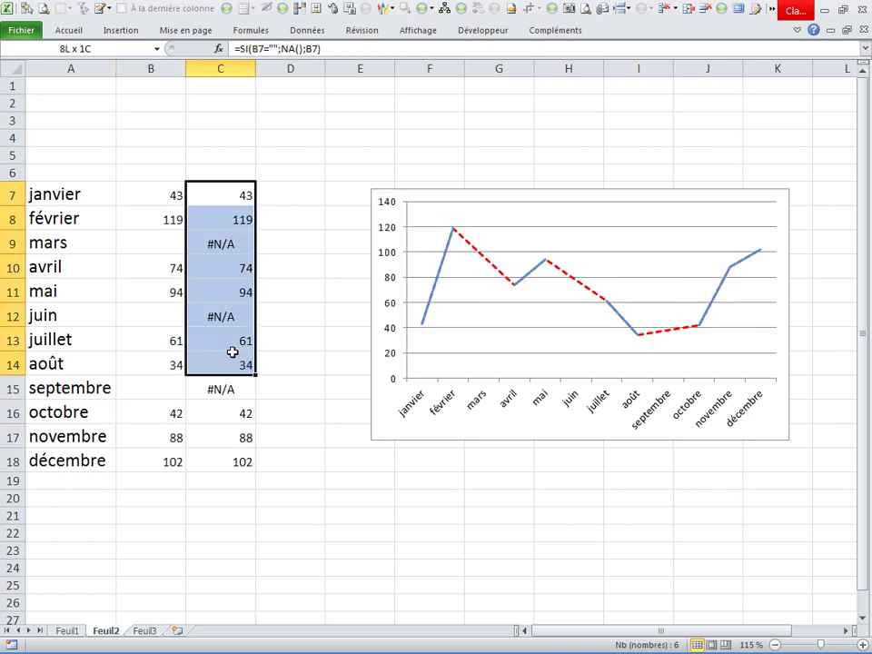
- Make the C7:C18 text white to hide it, then recalculate with F9
right_click(211, 279)
click(311, 256)
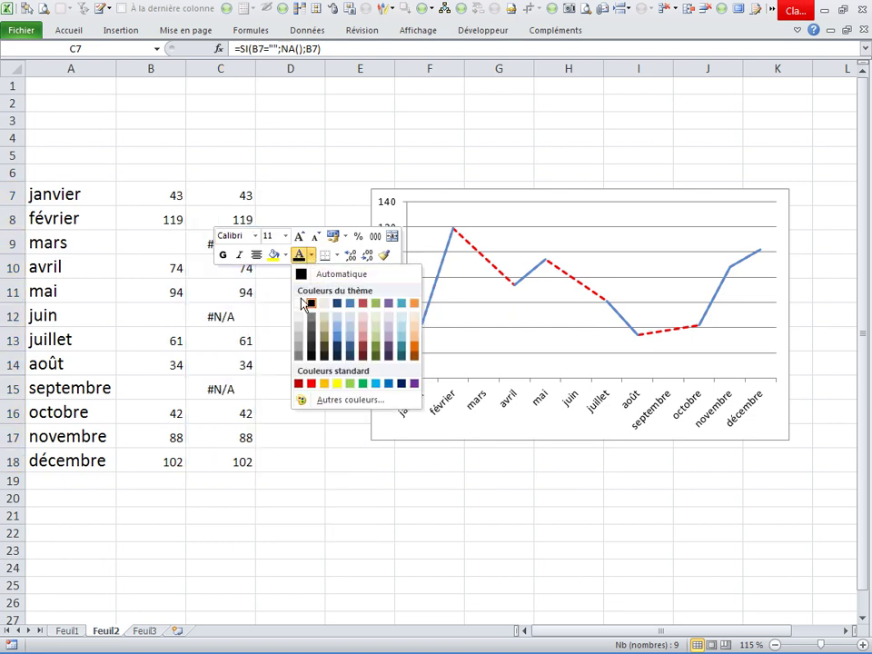
click(300, 303)
click(265, 158)
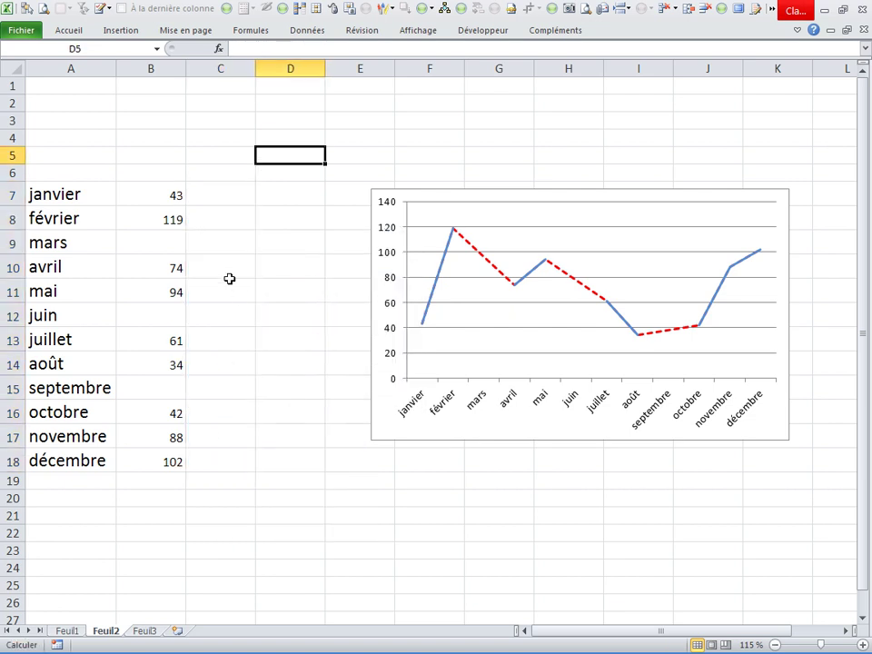
key(F9)
key(F9)
key(F9)
key(F9)
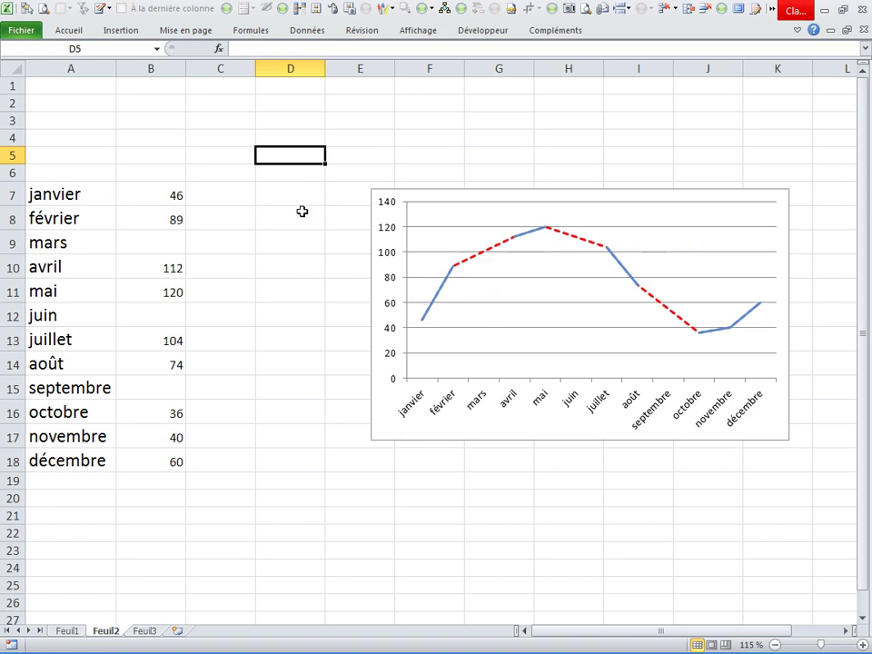
- Turn the C7:C18 text black, clear the range, and undo a chart move
drag(208, 194, 222, 458)
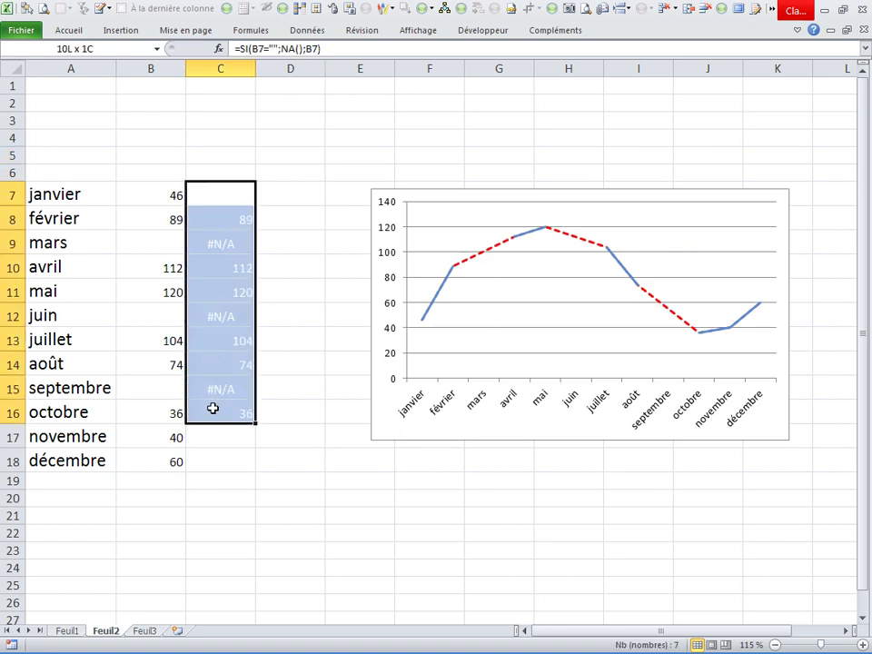
right_click(223, 461)
click(321, 496)
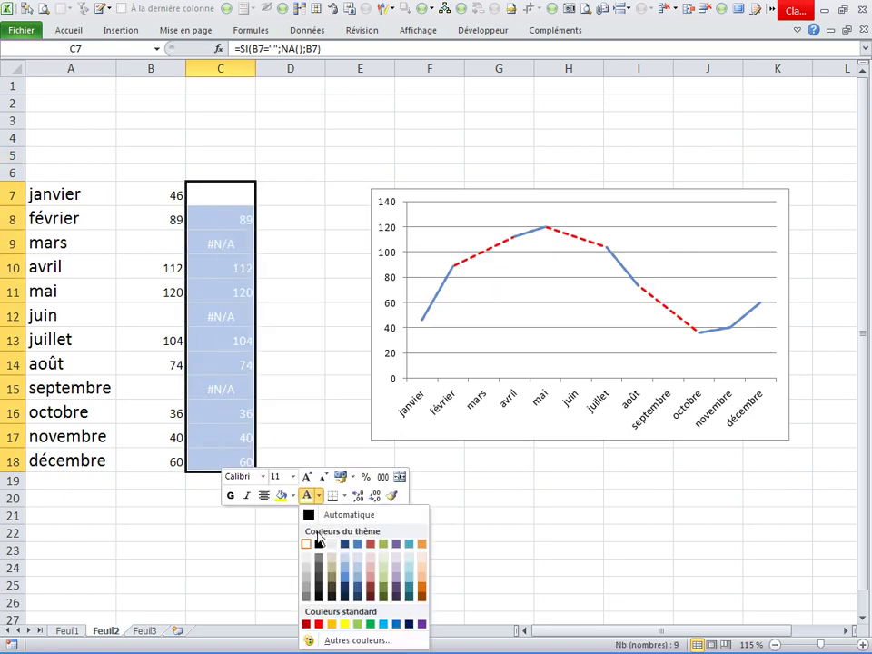
click(318, 544)
key(Delete)
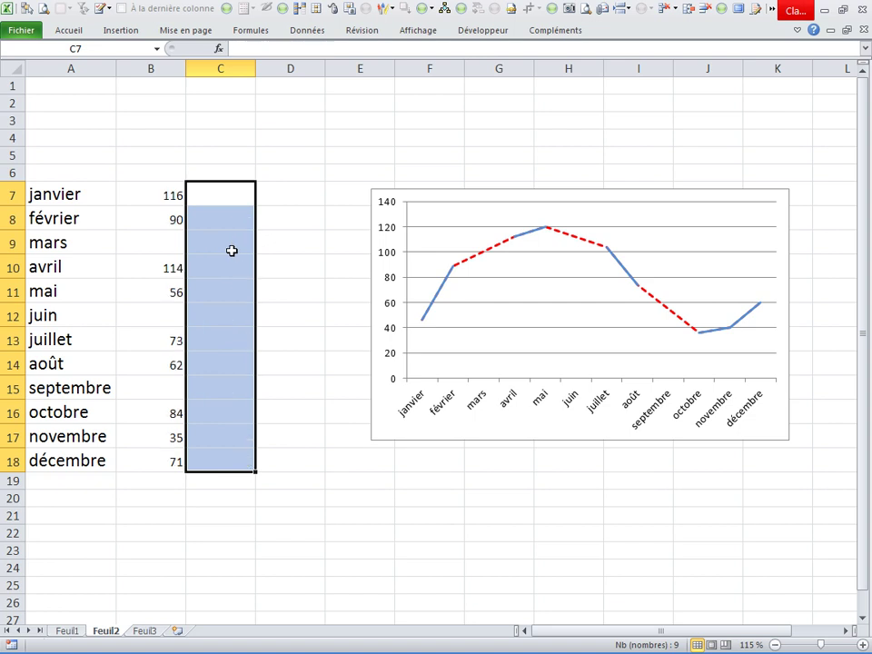
click(369, 499)
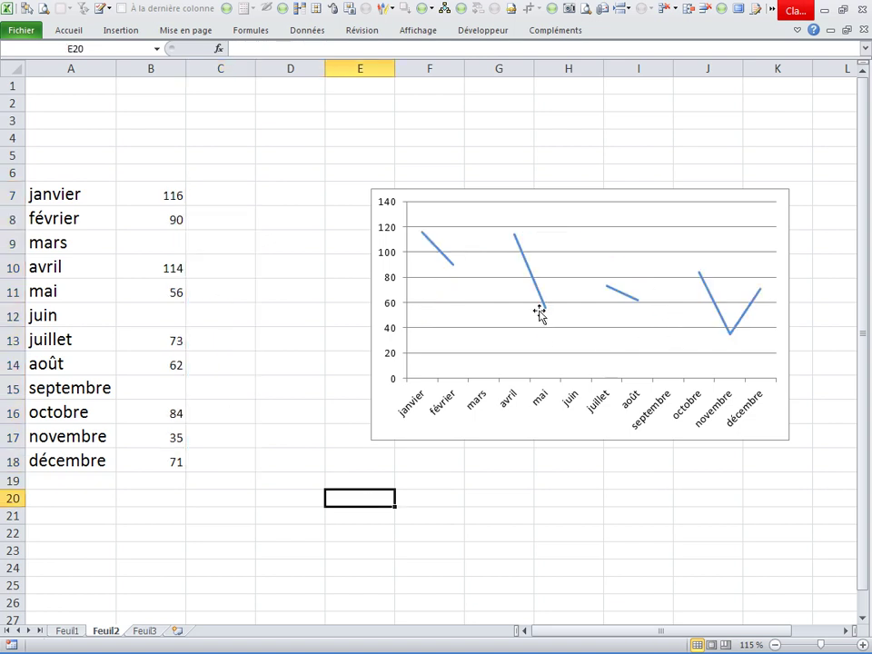
drag(526, 198, 495, 130)
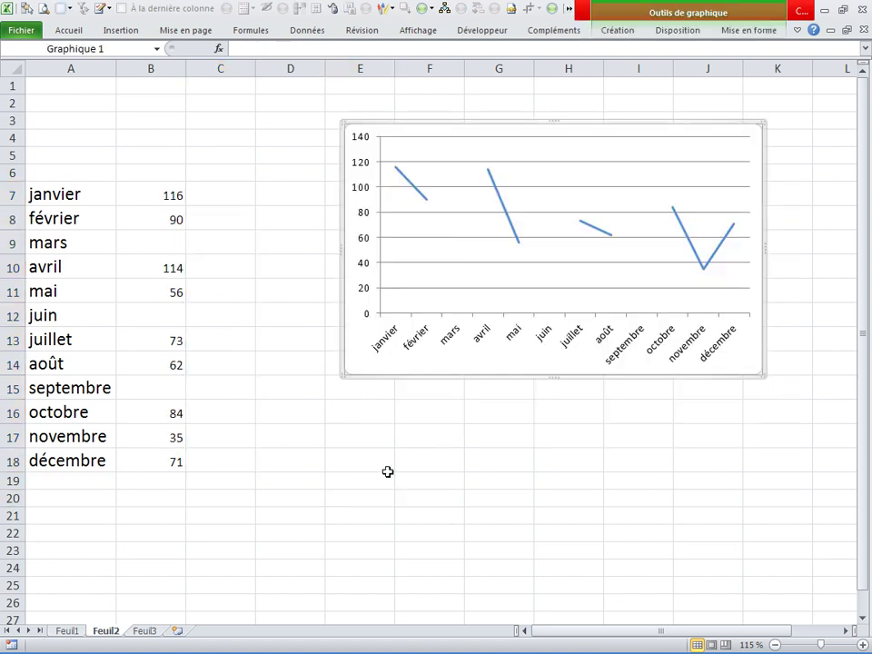
key(ctrl+z)
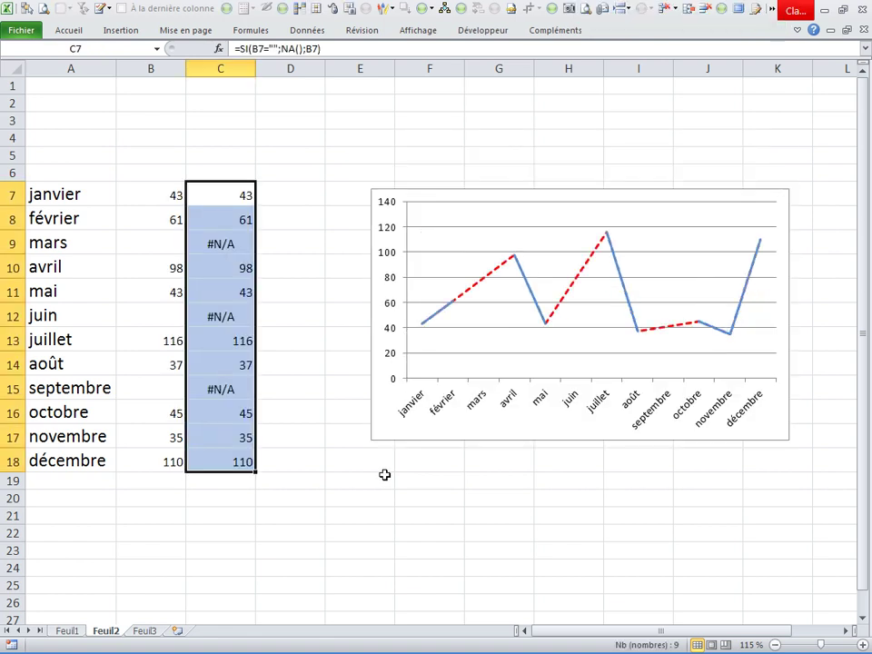
click(397, 495)
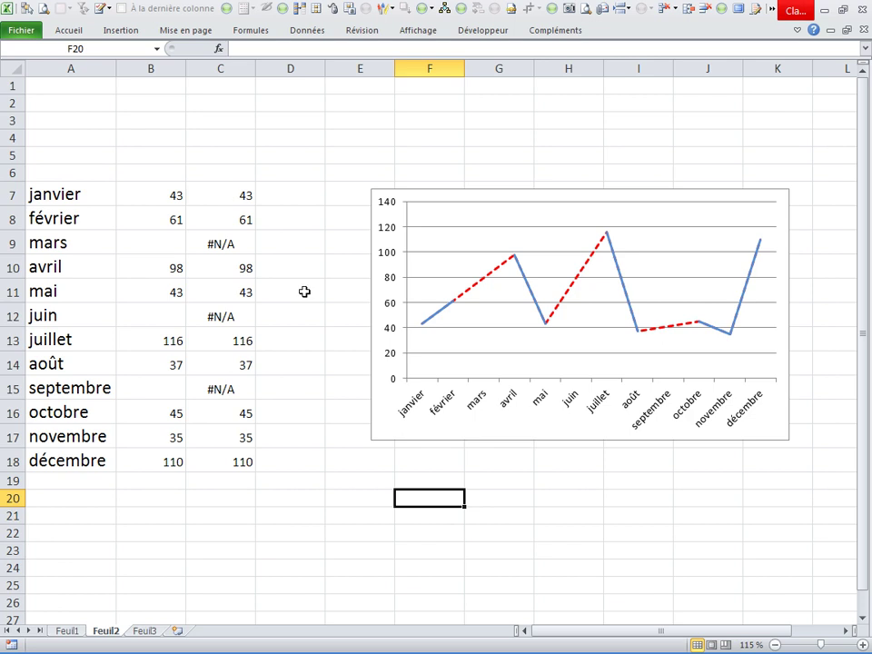
- Move the chart up-left and start a new defined name champs1 with its default reference cleared
drag(458, 437, 415, 363)
click(424, 467)
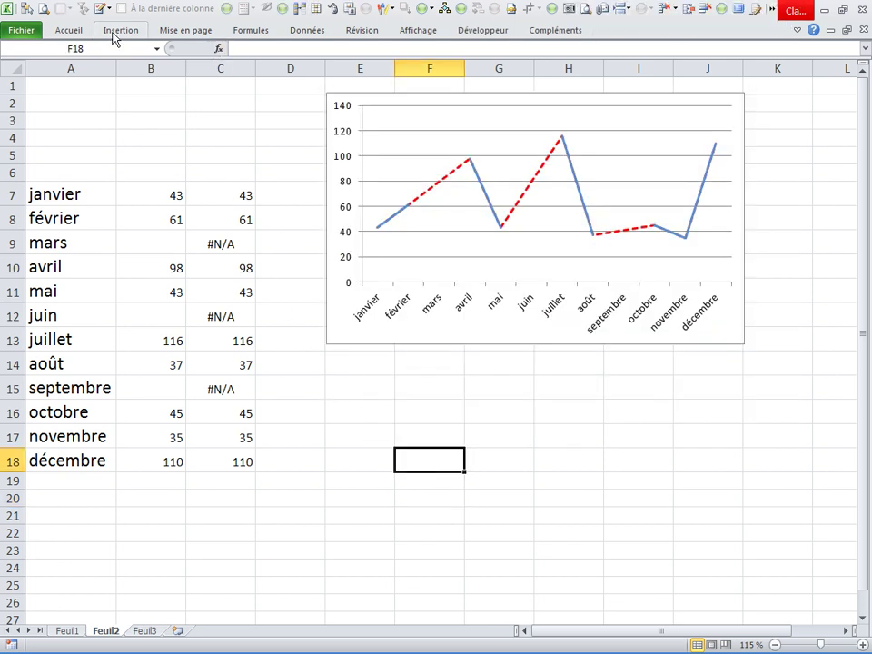
click(253, 34)
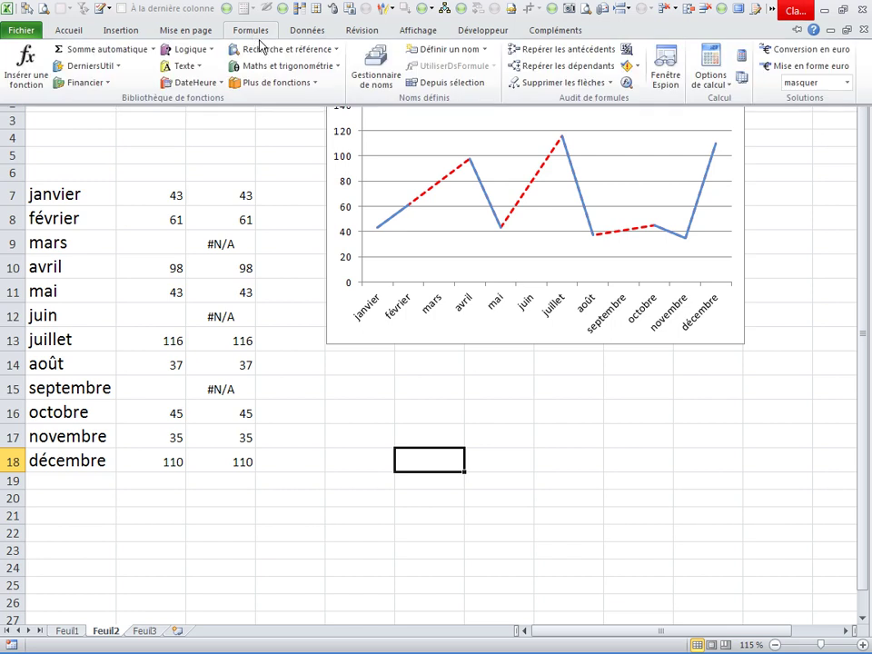
click(375, 86)
click(469, 179)
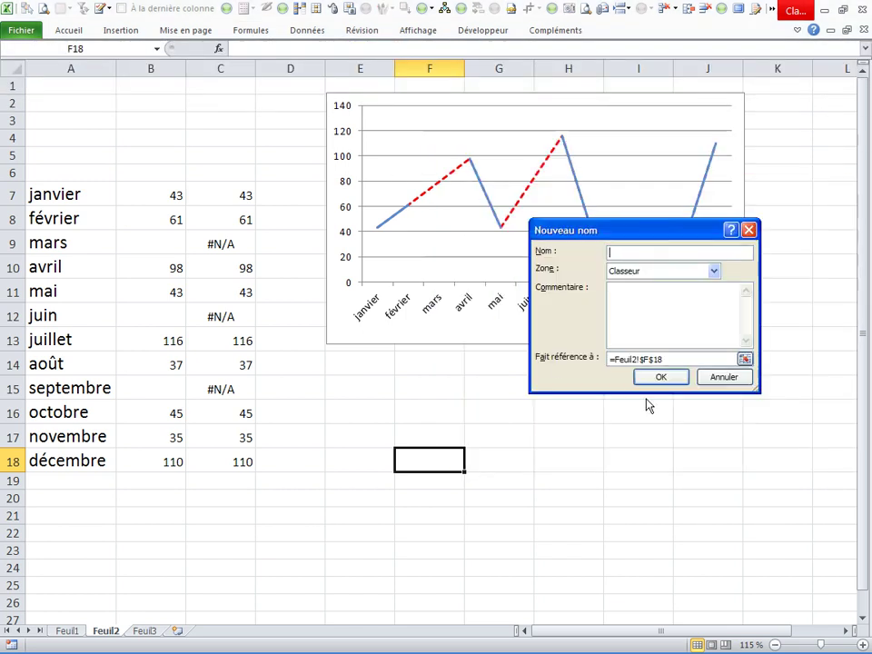
key(Tab)
key(Tab)
key(Tab)
key(Delete)
text(=si()
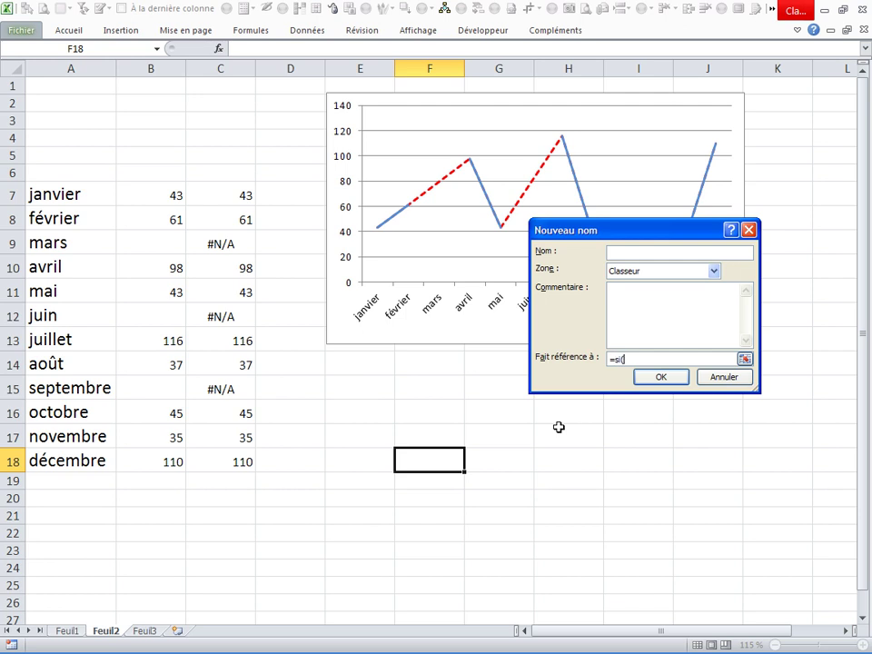
- Define champs1 as =SI(Feuil2!$B$7:$B$18="";NA();Feuil2!$B$7:$B$18) and close the Name Manager
drag(171, 195, 157, 457)
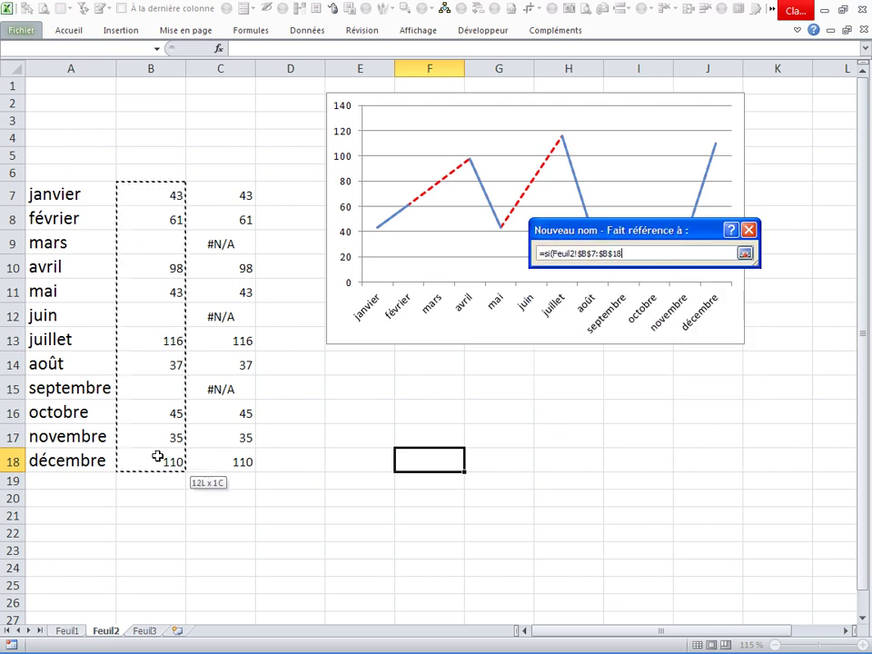
text(="";na();)
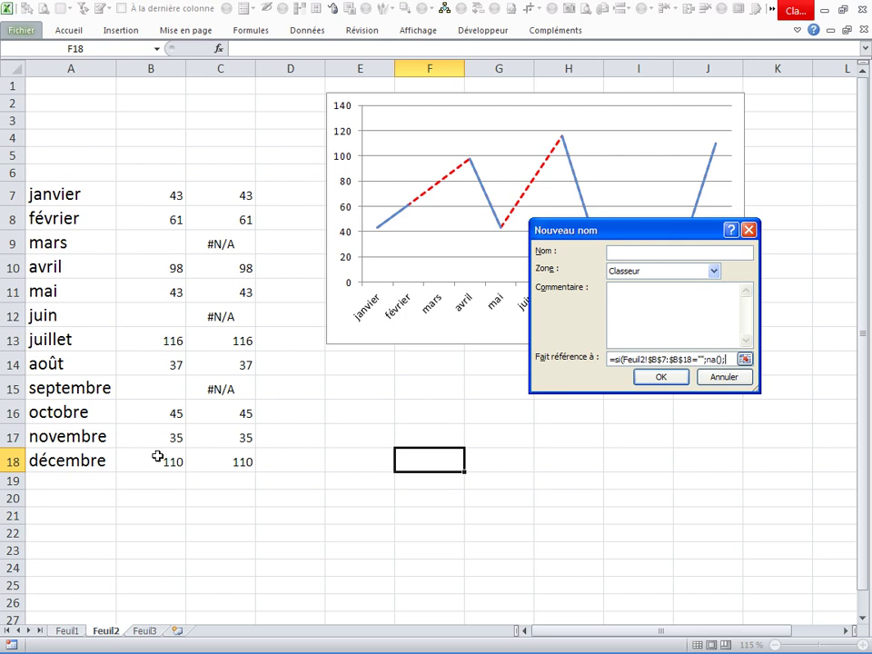
drag(145, 189, 162, 454)
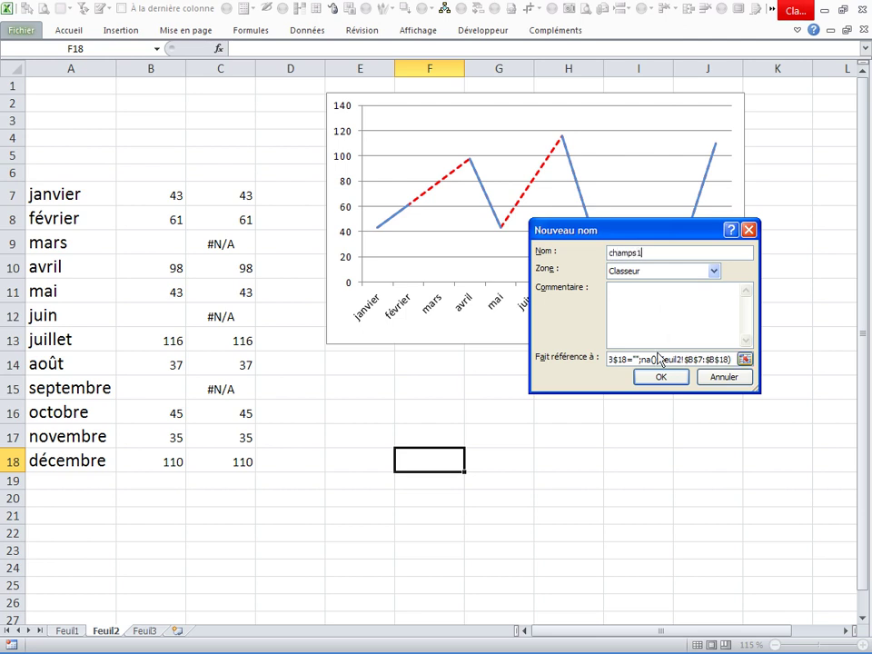
click(660, 377)
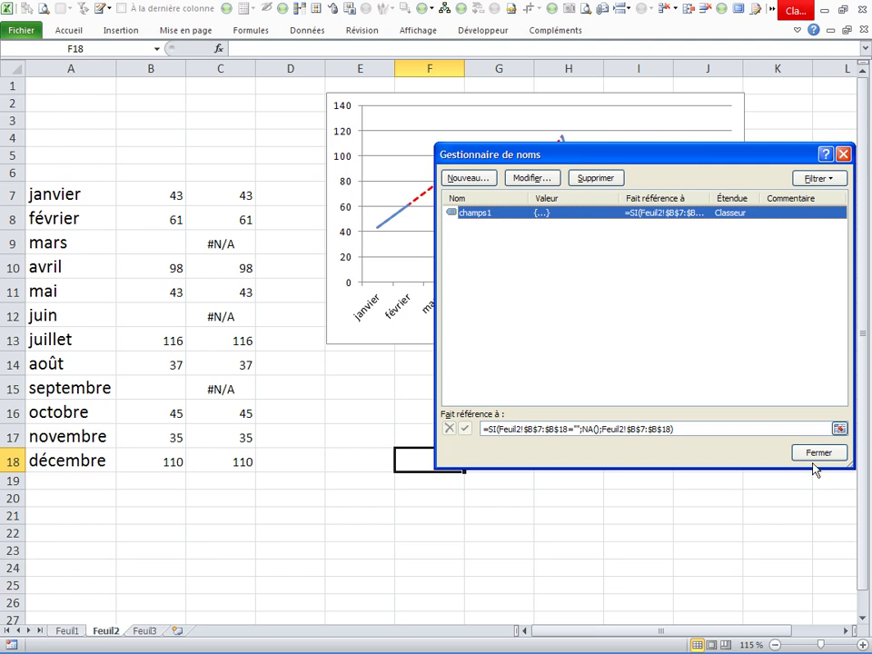
click(806, 454)
click(679, 493)
- Nudge the first chart up and select the helper values C7:C18 and monthly values B7:B18
drag(543, 346, 542, 330)
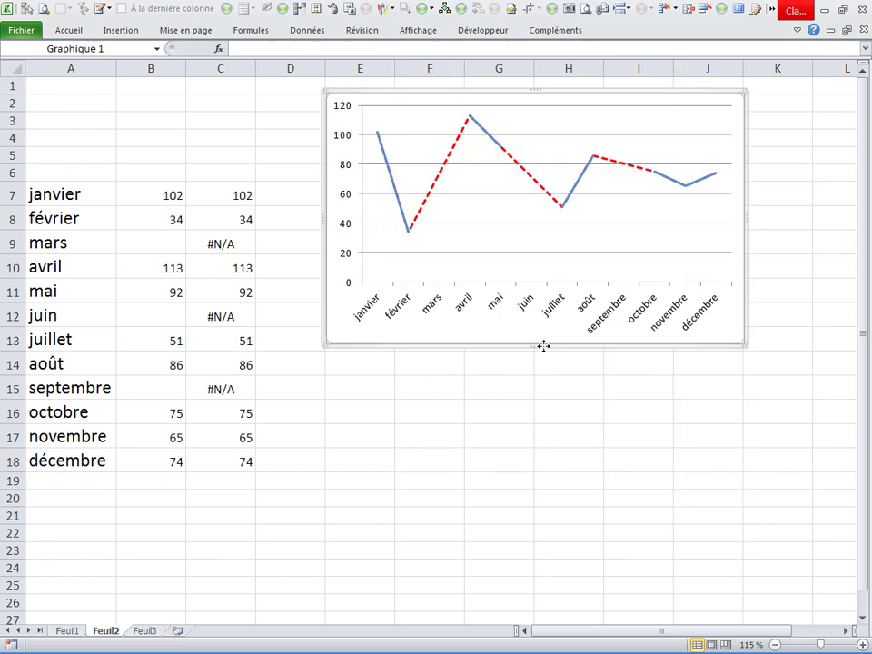
click(529, 393)
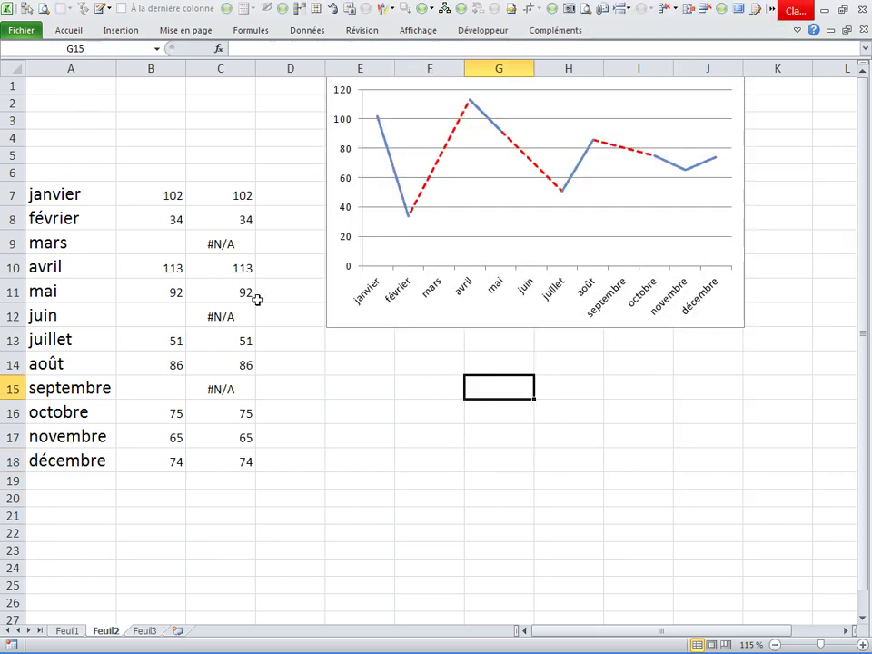
drag(220, 197, 218, 462)
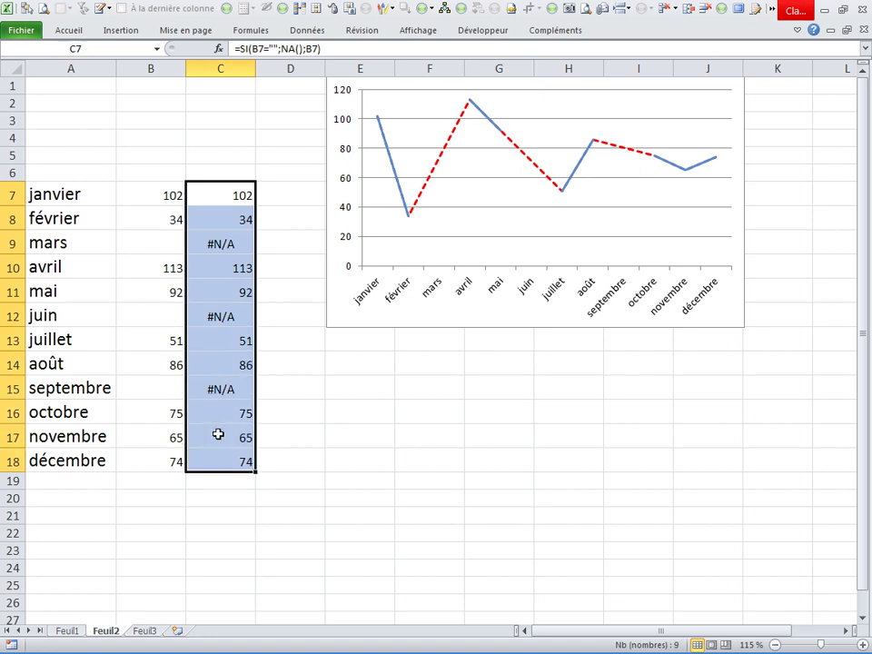
click(356, 410)
drag(145, 195, 146, 459)
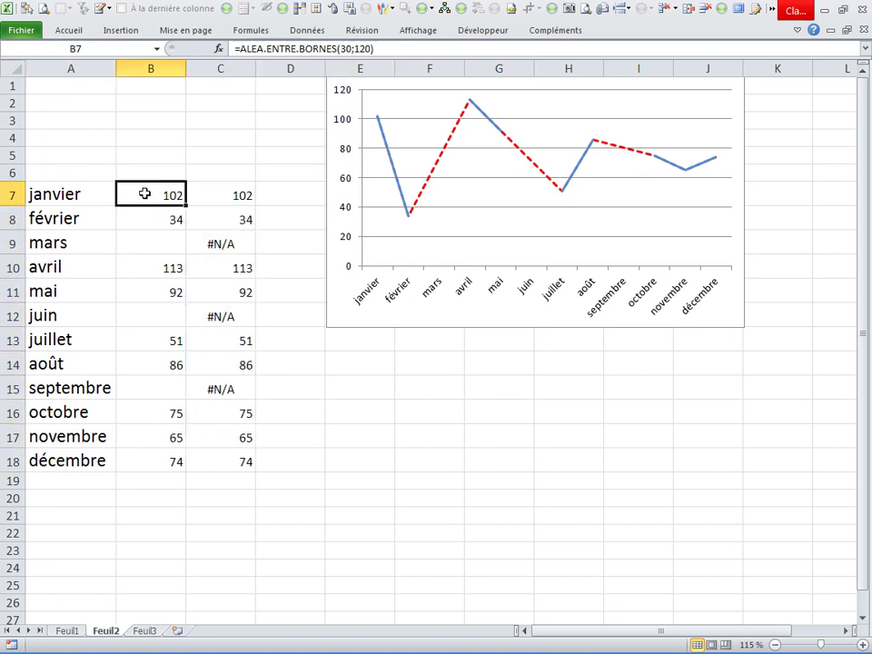
click(110, 31)
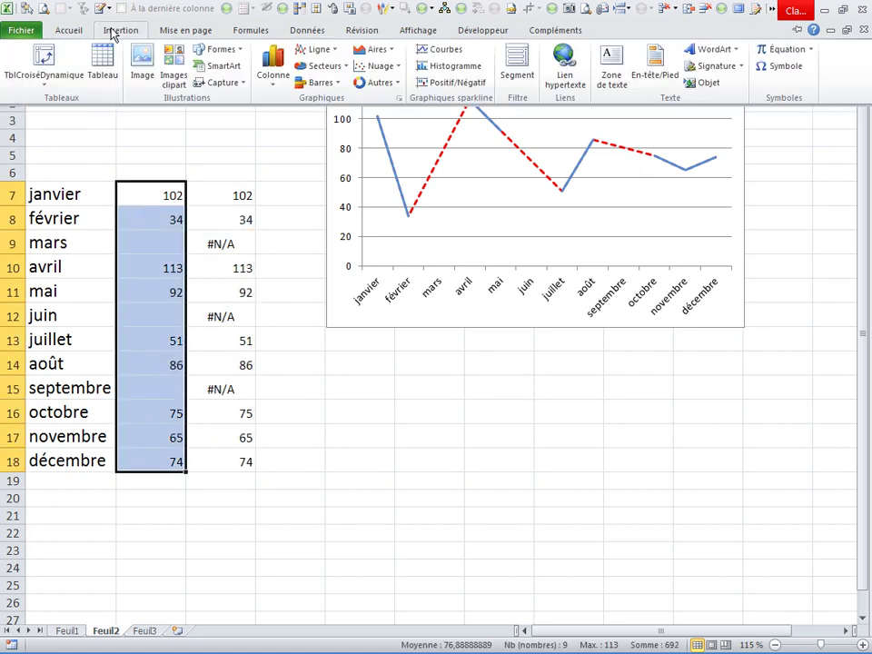
click(317, 399)
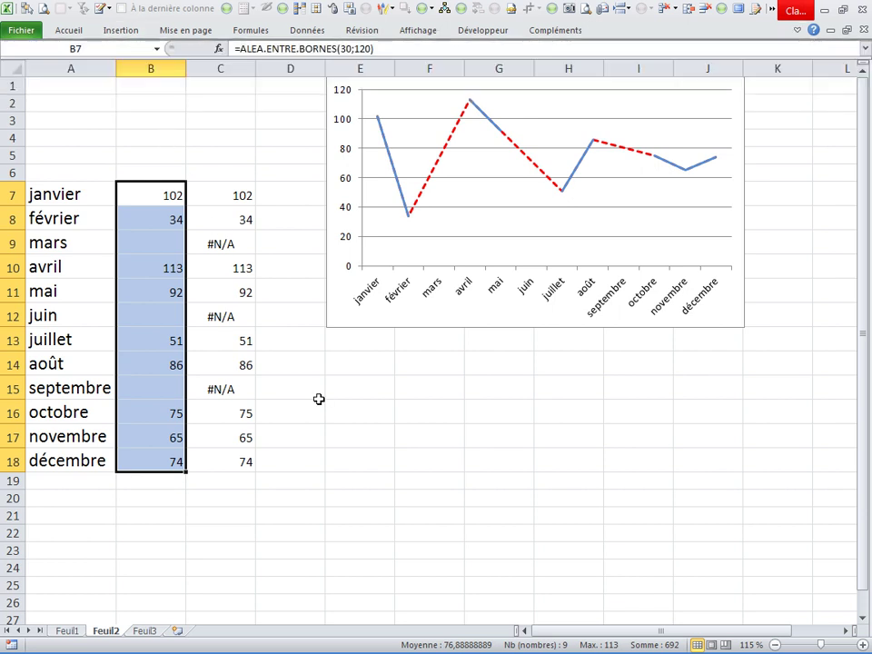
click(337, 409)
- From empty cell C4, insert a blank 2D line chart and align it beneath the first chart
click(117, 30)
click(205, 145)
click(218, 138)
click(137, 31)
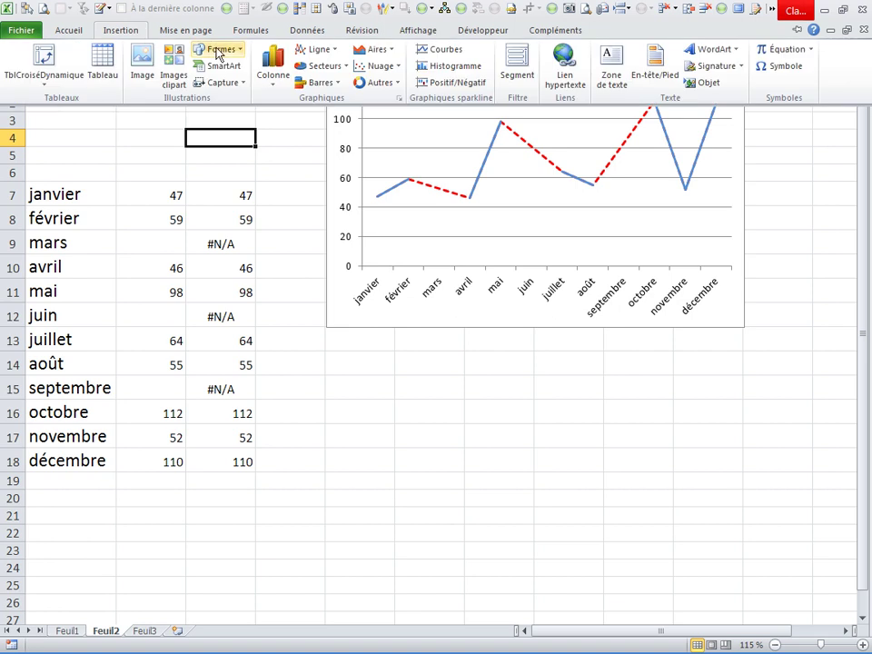
click(318, 51)
click(320, 87)
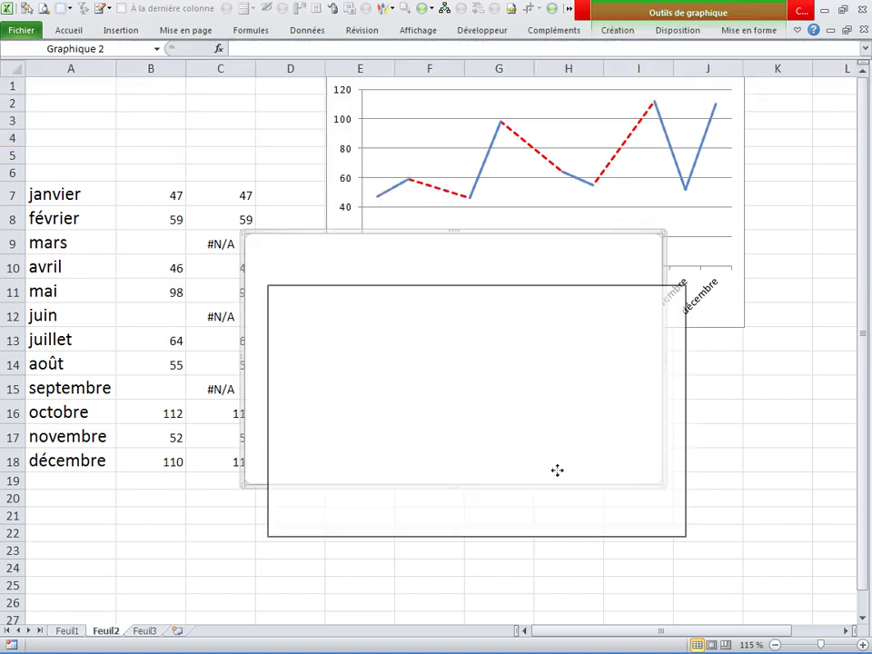
drag(528, 400, 591, 531)
drag(539, 478, 555, 460)
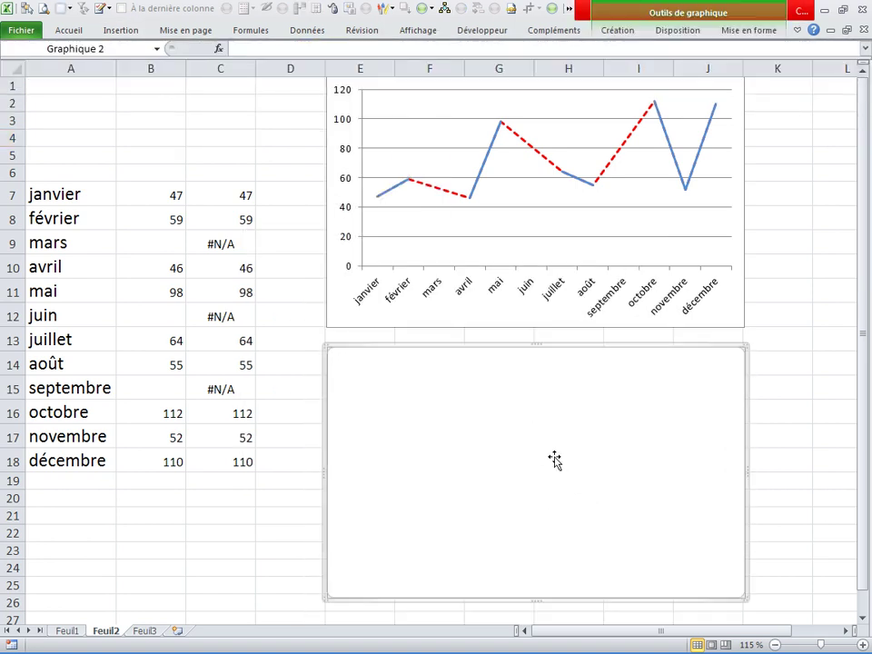
- Add a series with values =Feuil2!champs1 to the lower chart and select its legend
right_click(556, 461)
click(587, 324)
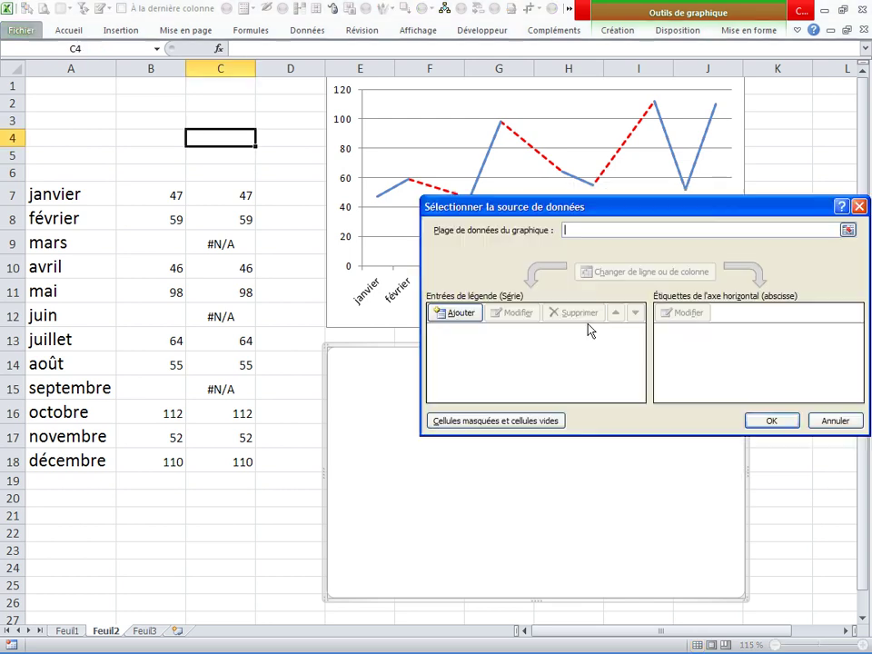
click(459, 314)
key(BackSpace)
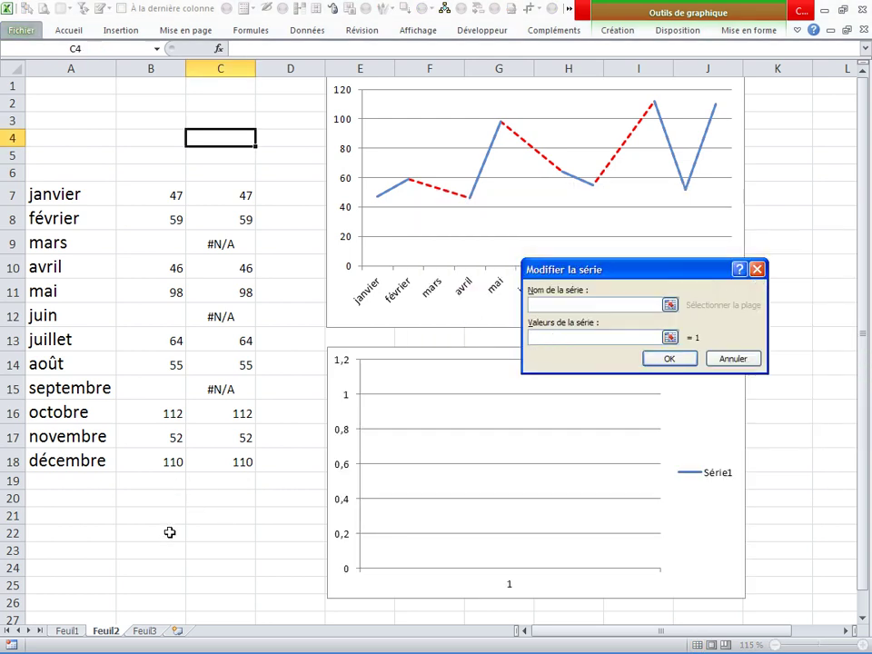
click(160, 522)
key(BackSpace)
key(BackSpace)
text(=Feuil2!champs1)
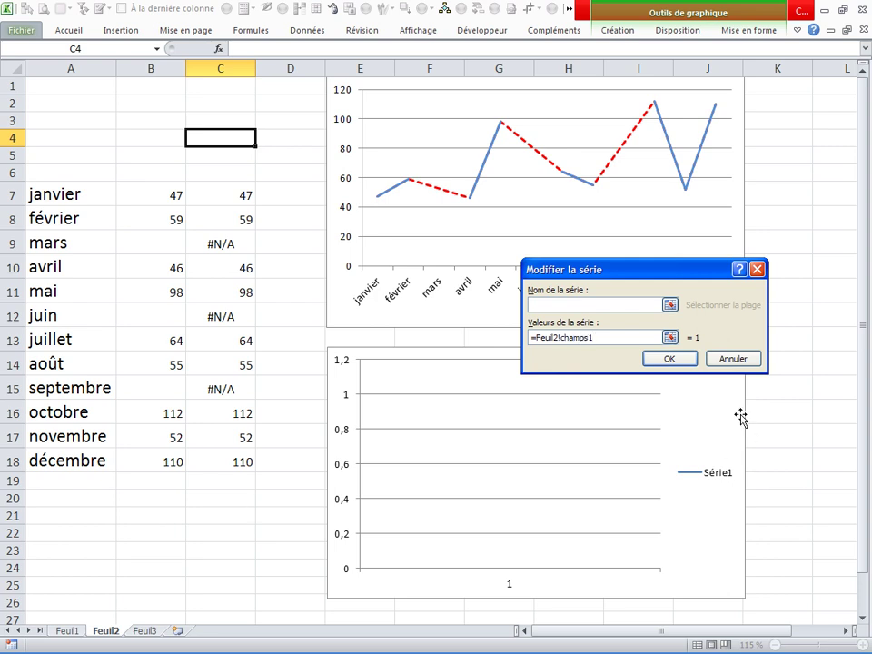
click(669, 360)
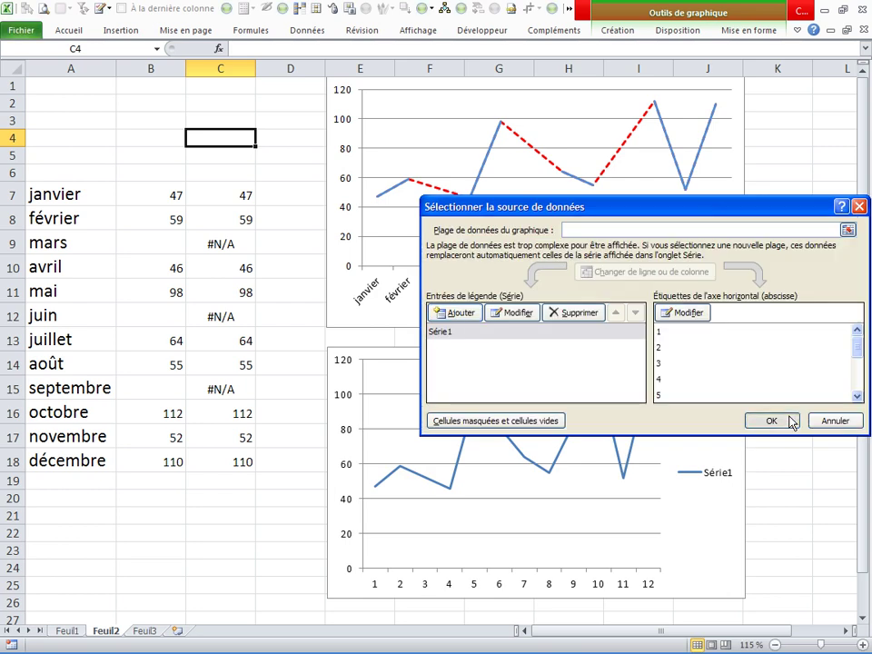
click(770, 421)
click(715, 474)
- Delete the legend and style the champs1 line as a red dashed line
key(Delete)
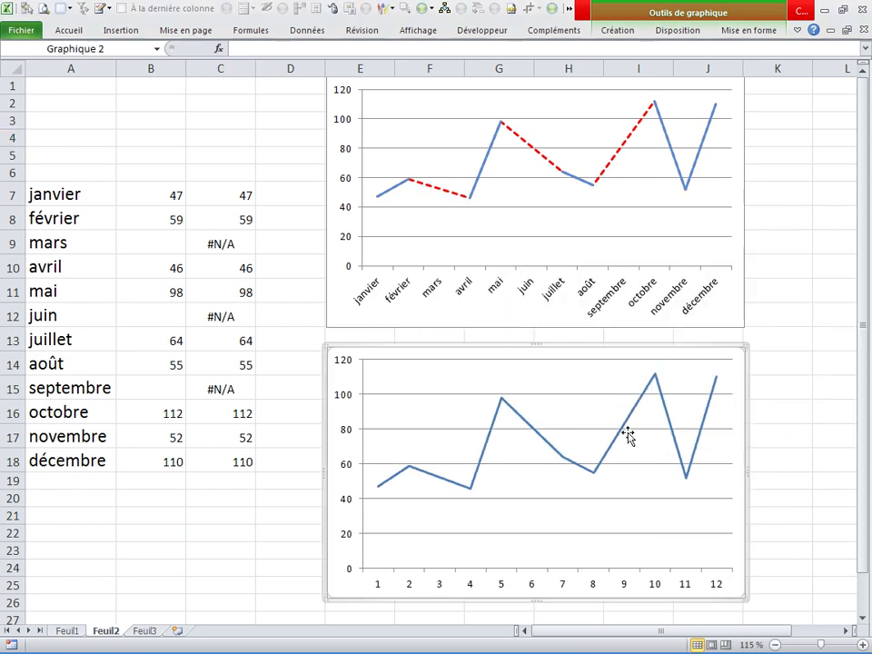
right_click(627, 433)
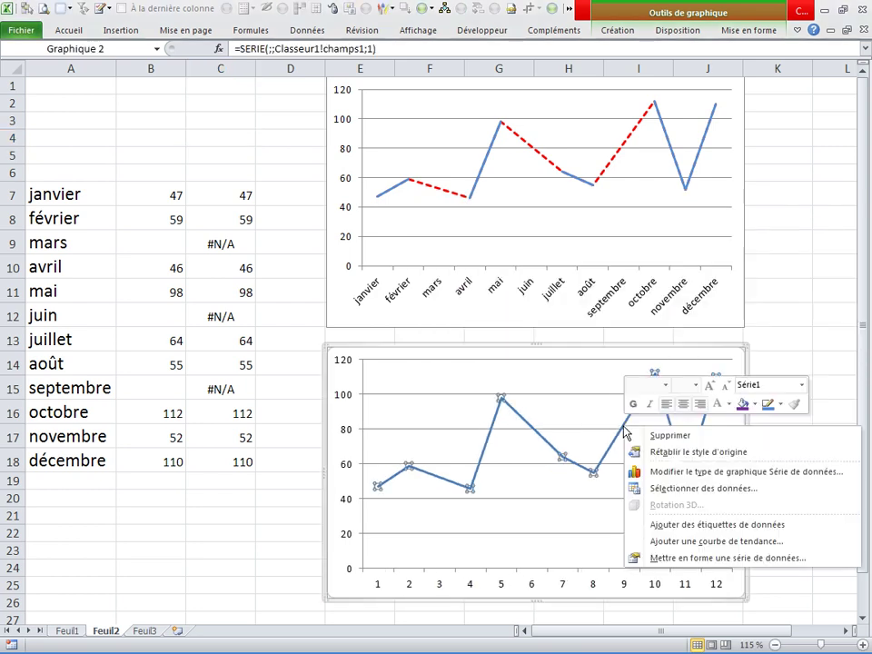
click(780, 406)
mouse_move(754, 584)
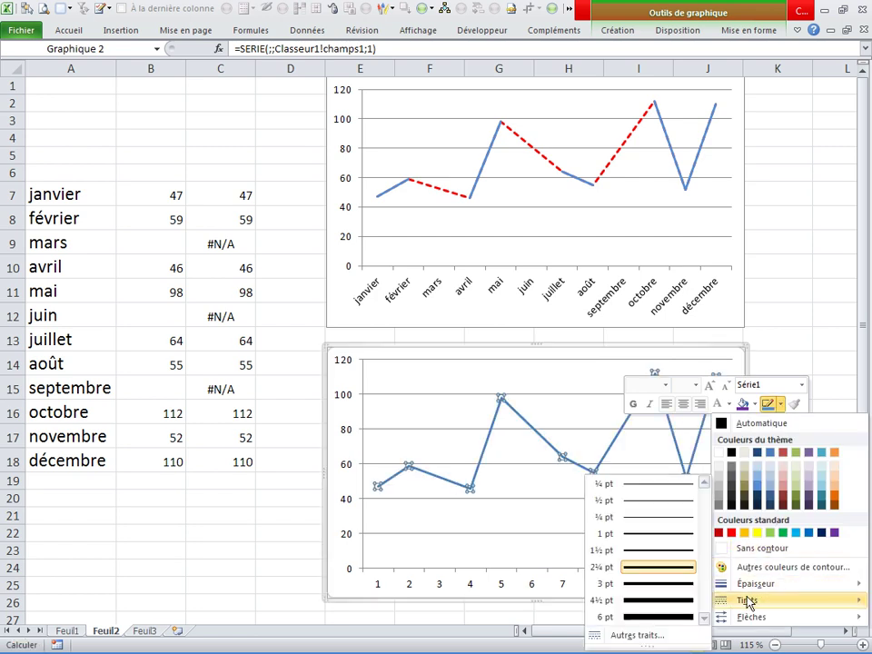
click(660, 561)
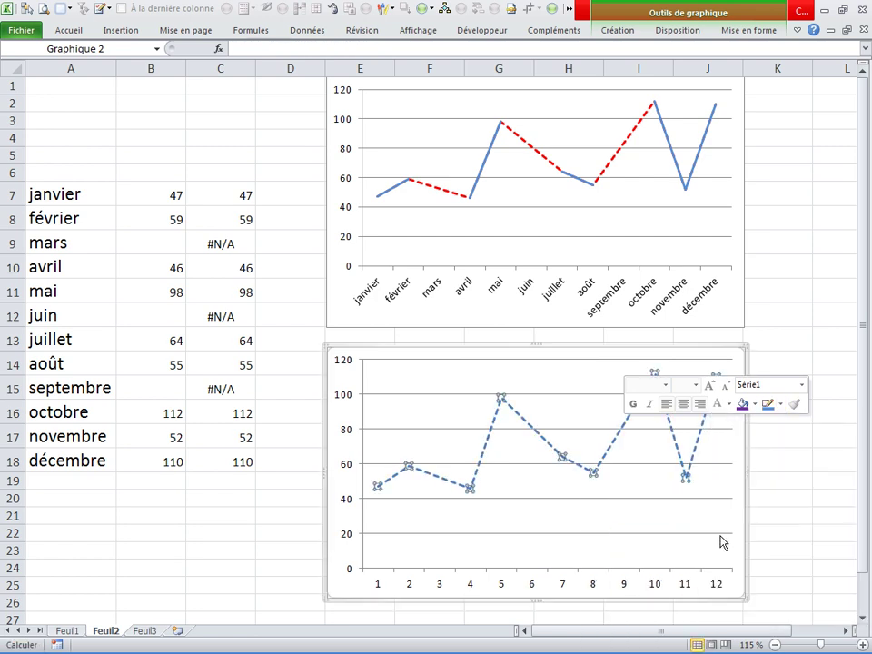
click(780, 406)
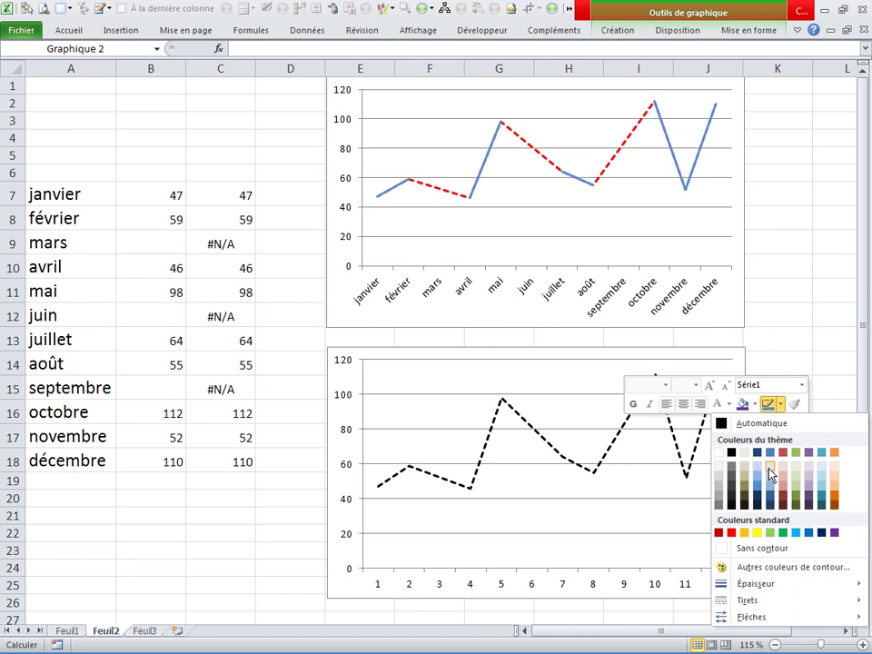
click(733, 533)
- Add a second series to the lower chart with values =Feuil2!$B$7:$B$18
click(235, 459)
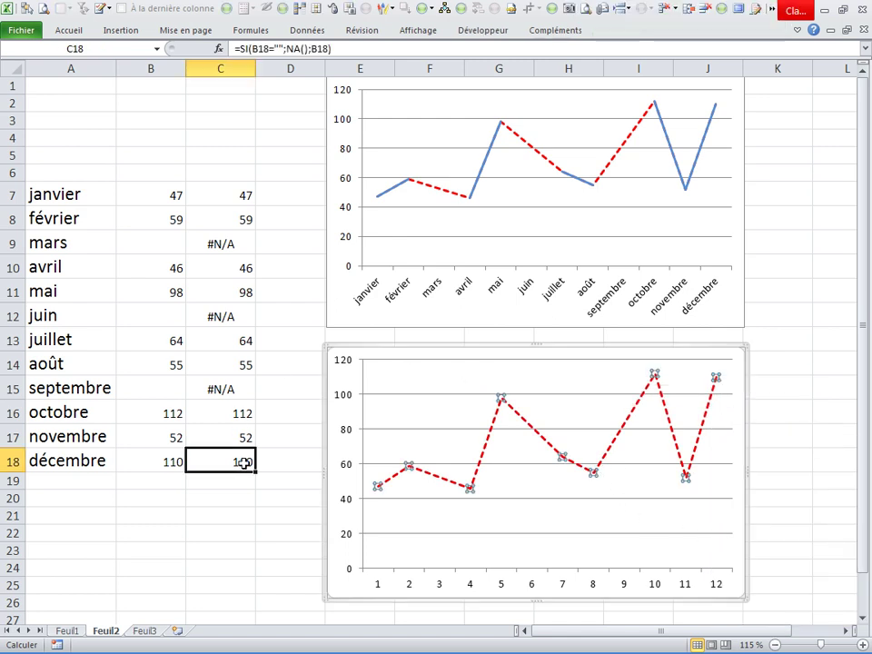
right_click(413, 376)
click(452, 436)
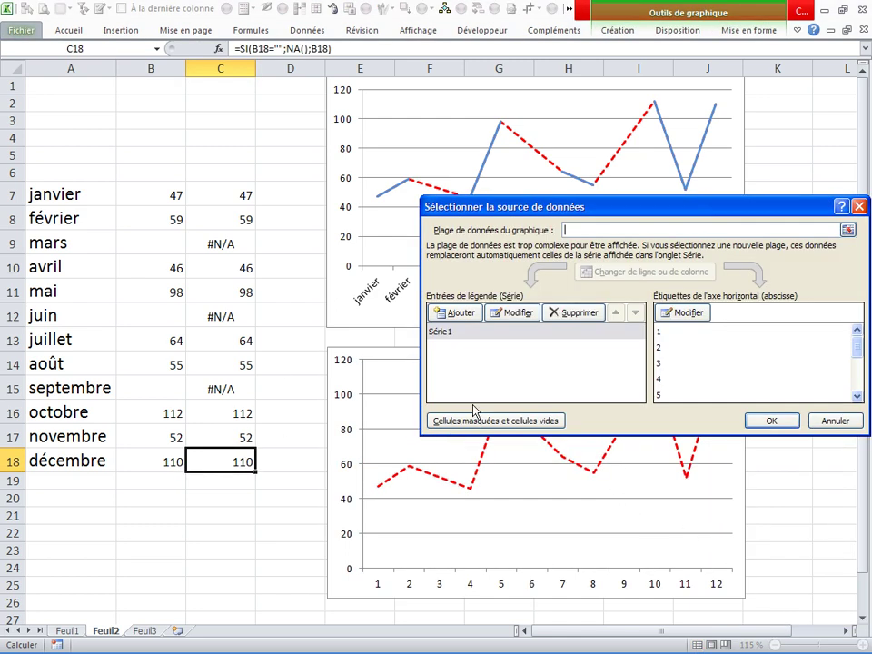
click(456, 319)
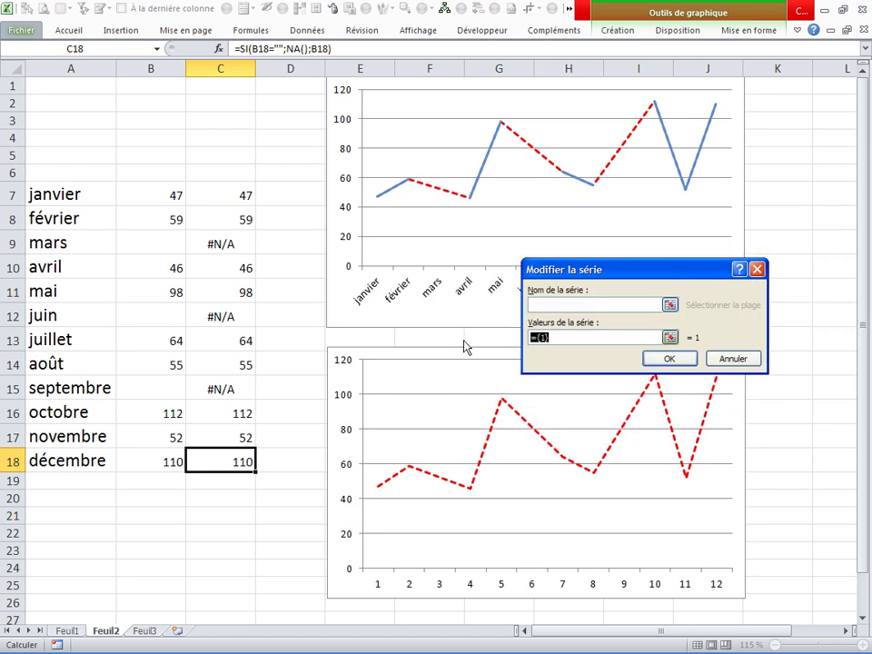
click(131, 199)
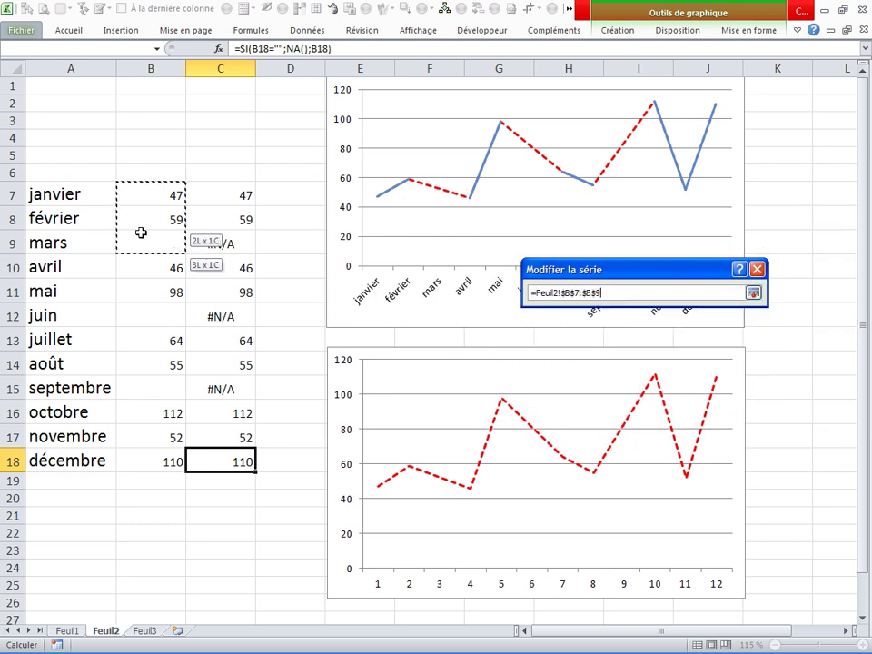
drag(142, 412, 145, 459)
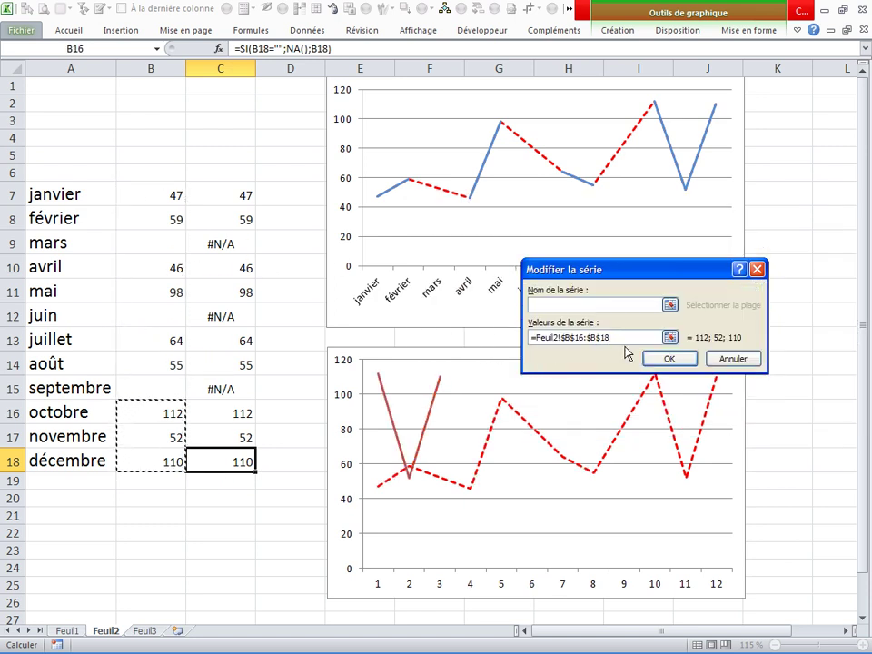
click(533, 337)
drag(626, 335, 510, 335)
key(BackSpace)
drag(150, 194, 167, 454)
click(672, 360)
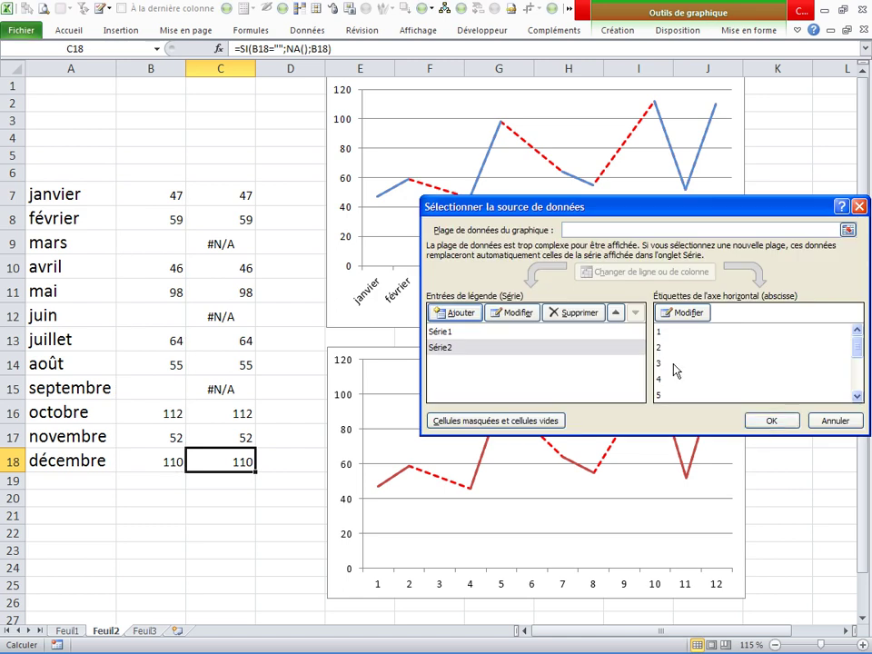
click(769, 421)
- Colour the new B7:B18 series line purple
click(668, 419)
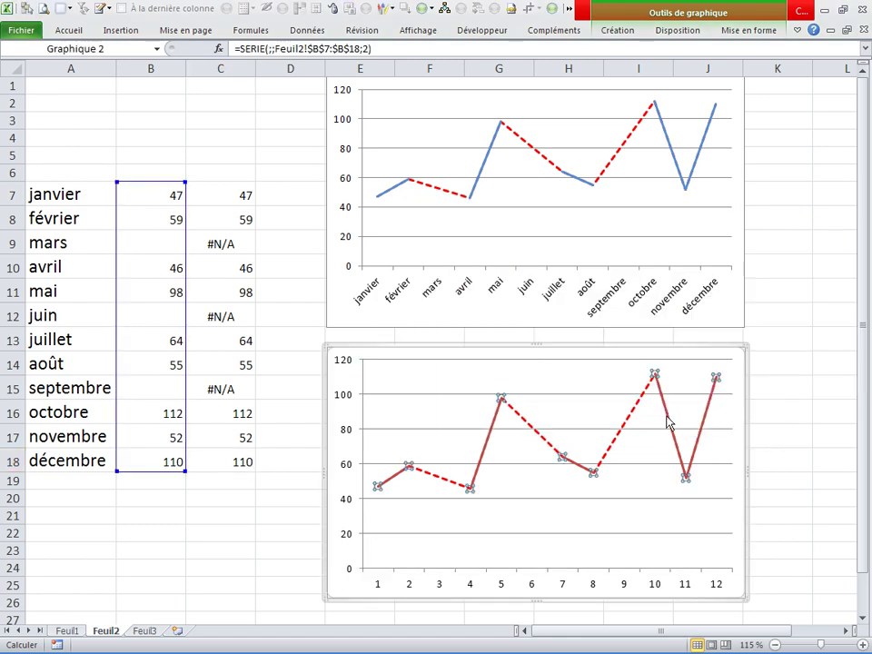
right_click(669, 421)
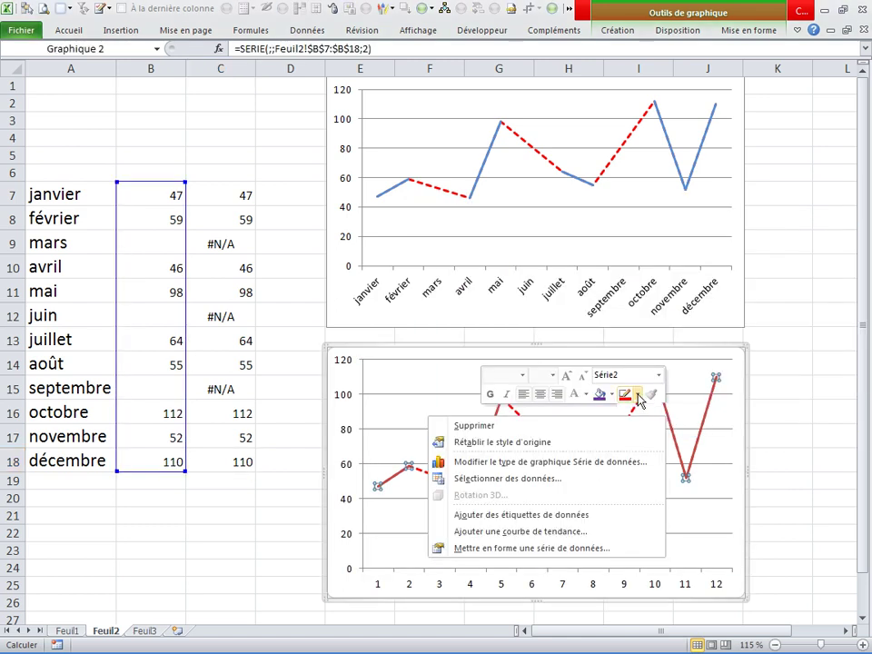
click(640, 396)
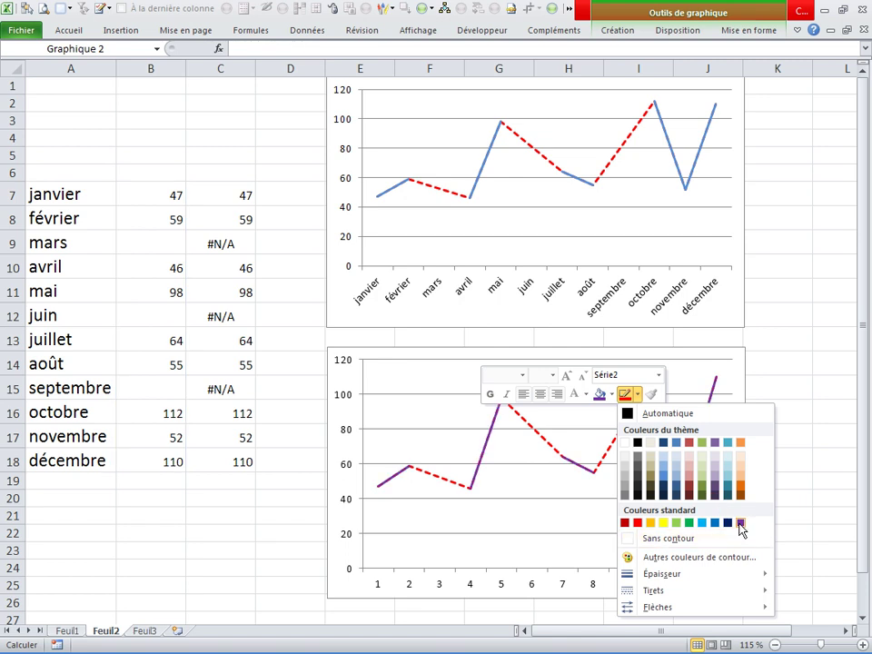
click(741, 525)
click(792, 407)
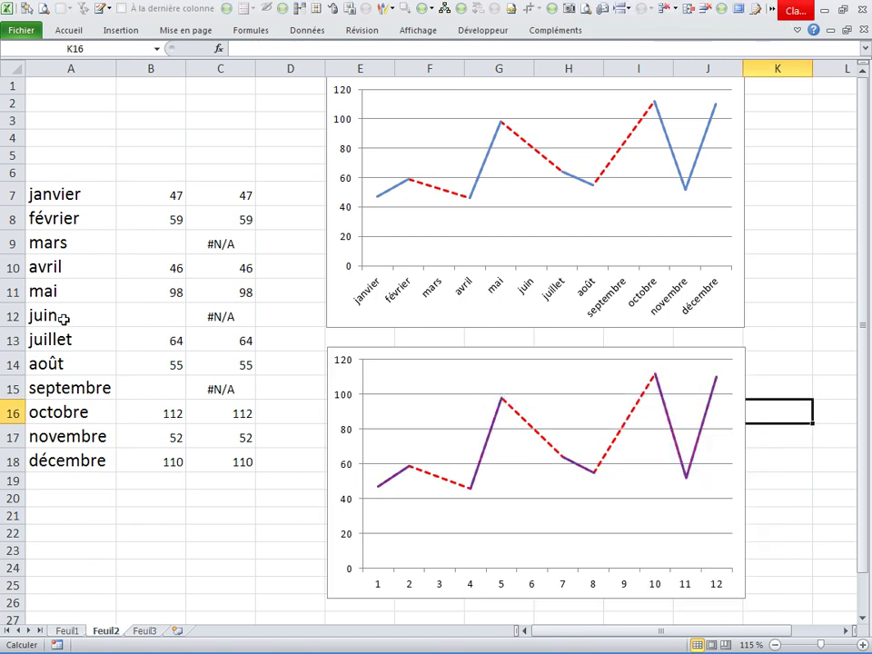
- Recalculate with F9 and clear the helper values in C7:C18
key(F9)
key(F9)
key(F9)
key(F9)
key(F9)
key(F9)
key(F9)
mouse_move(233, 204)
mouse_down()
mouse_move(213, 247)
mouse_move(229, 465)
mouse_up()
key(Delete)
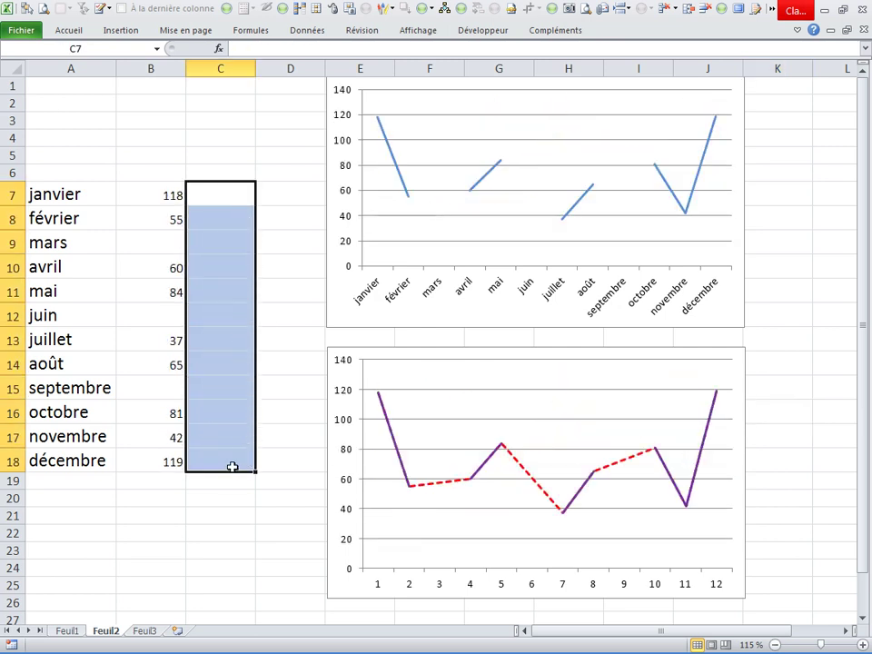
click(212, 529)
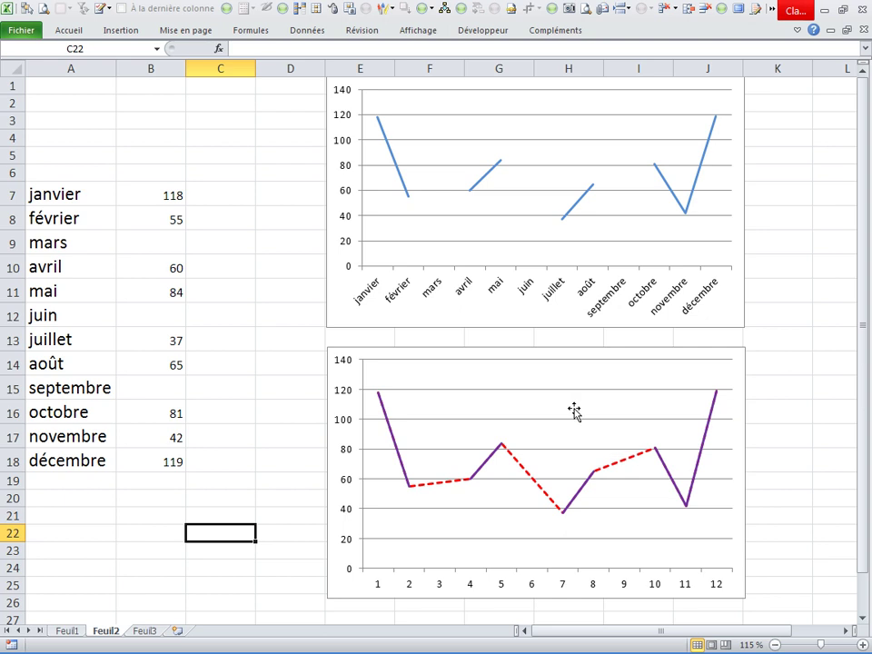
key(F9)
key(F9)
key(F9)
key(F9)
key(F9)
key(F9)
key(F9)
key(F9)
- Hide rows 9 to 13, mars through juillet
drag(4, 243, 5, 342)
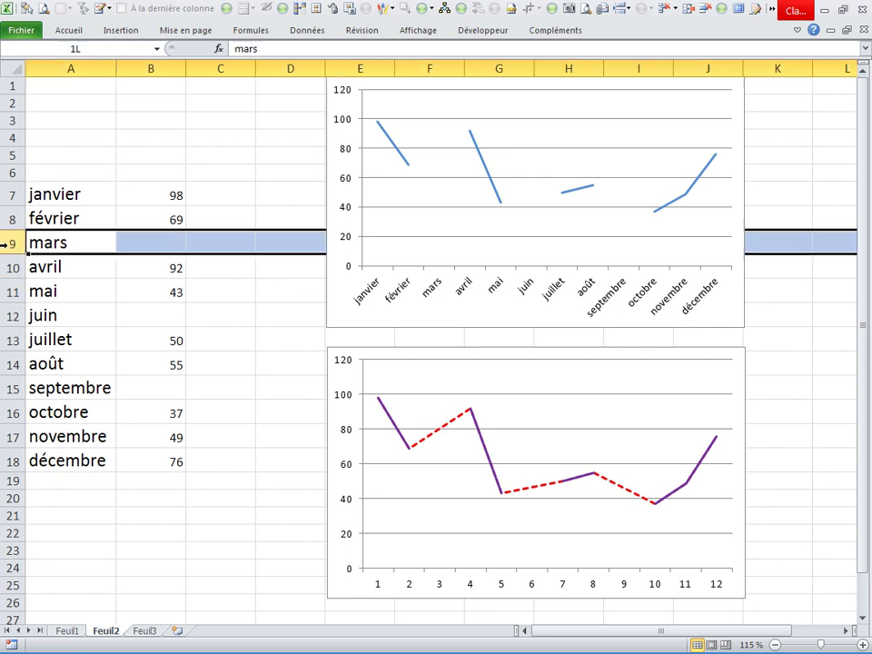
right_click(9, 340)
click(60, 524)
- Turn on 'Afficher les données des lignes et colonnes masquées' for the lower chart
click(121, 524)
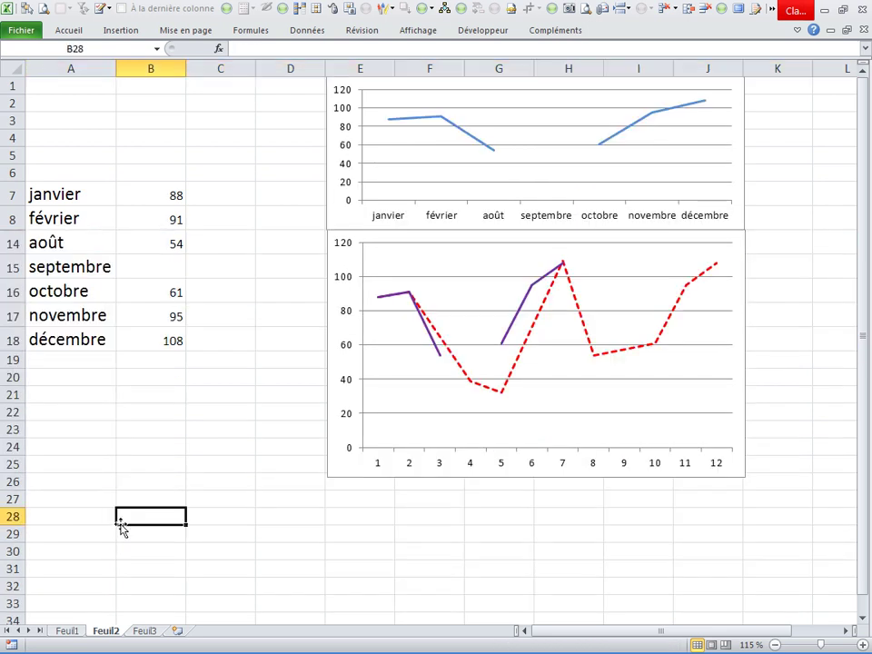
drag(536, 474, 528, 500)
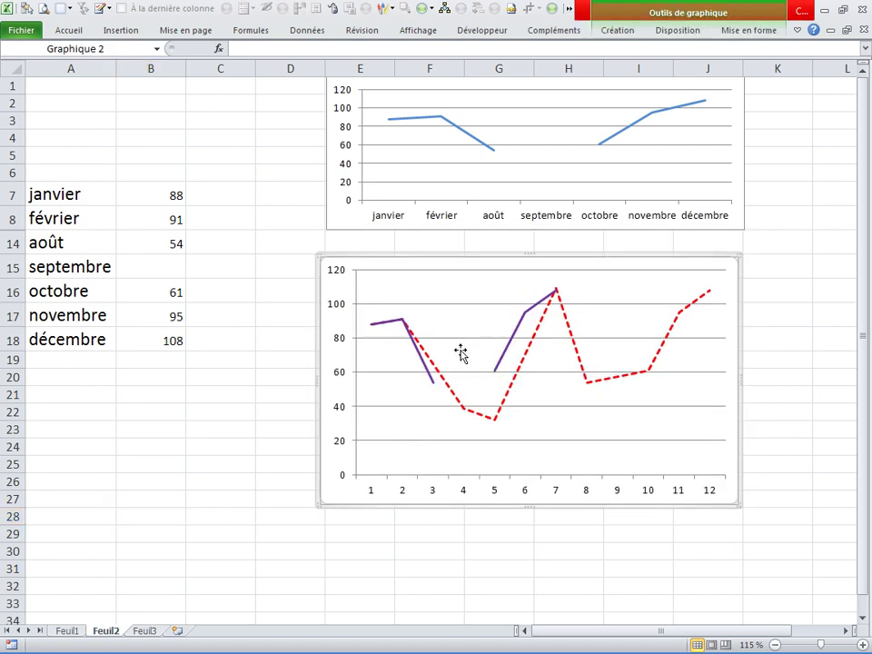
right_click(461, 357)
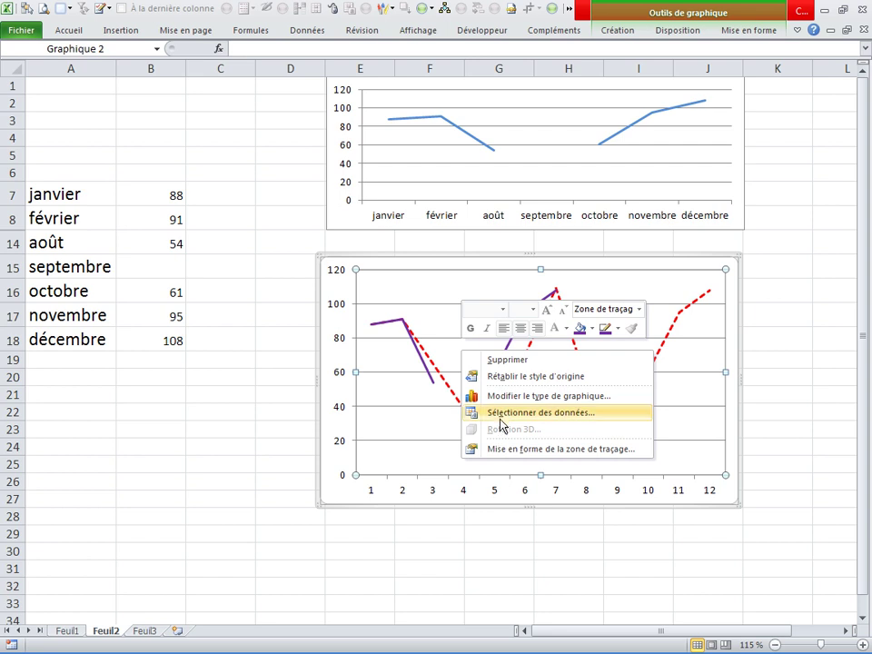
click(502, 414)
click(496, 420)
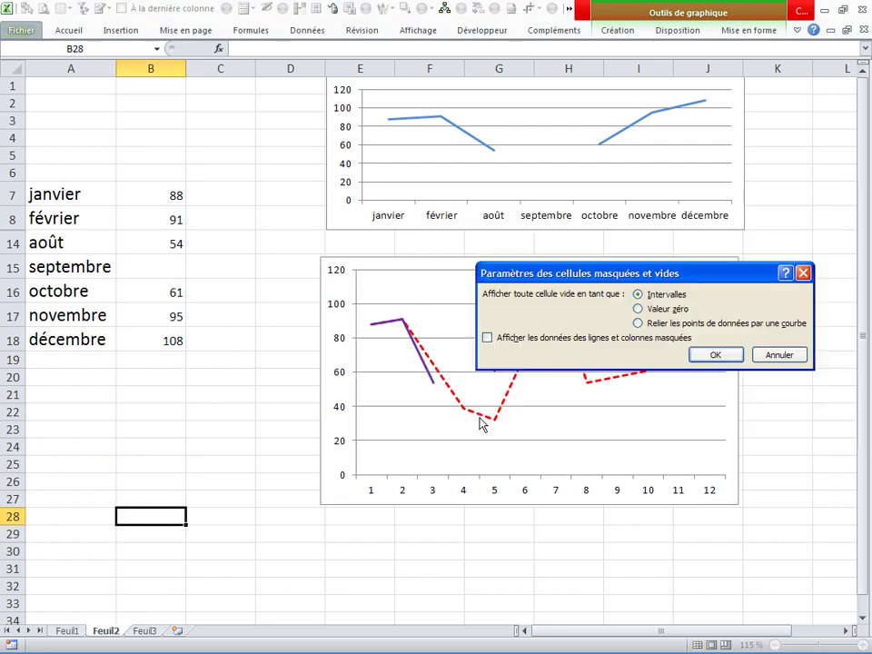
click(488, 342)
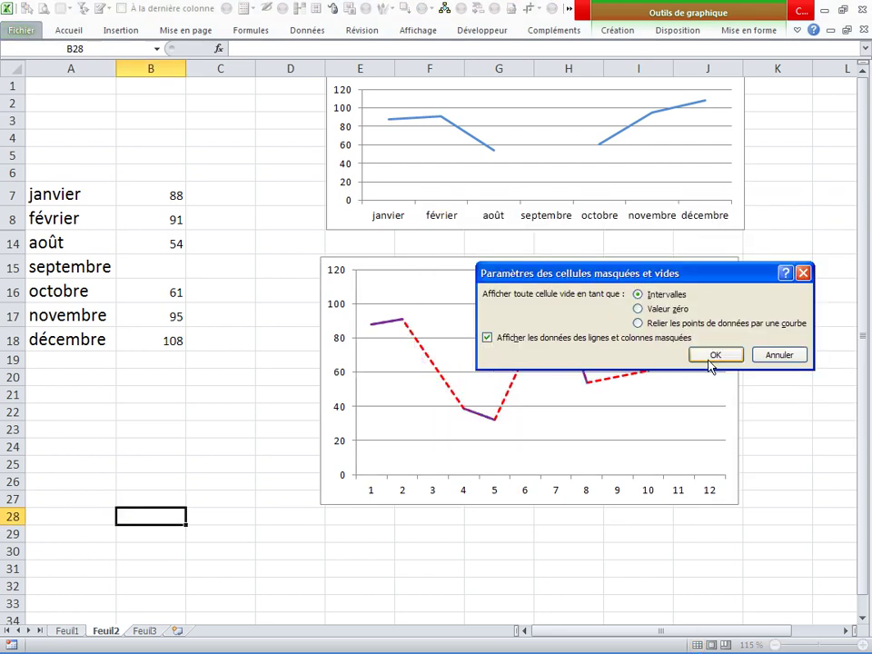
click(713, 354)
click(772, 420)
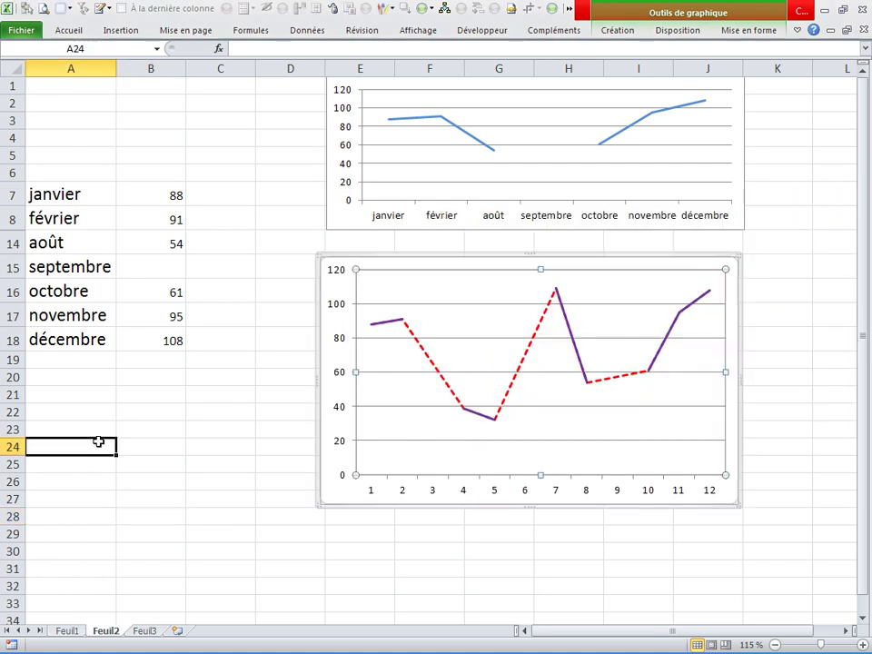
click(97, 446)
- Recalculate the sample values and delete the top chart
key(F9)
key(F9)
key(F9)
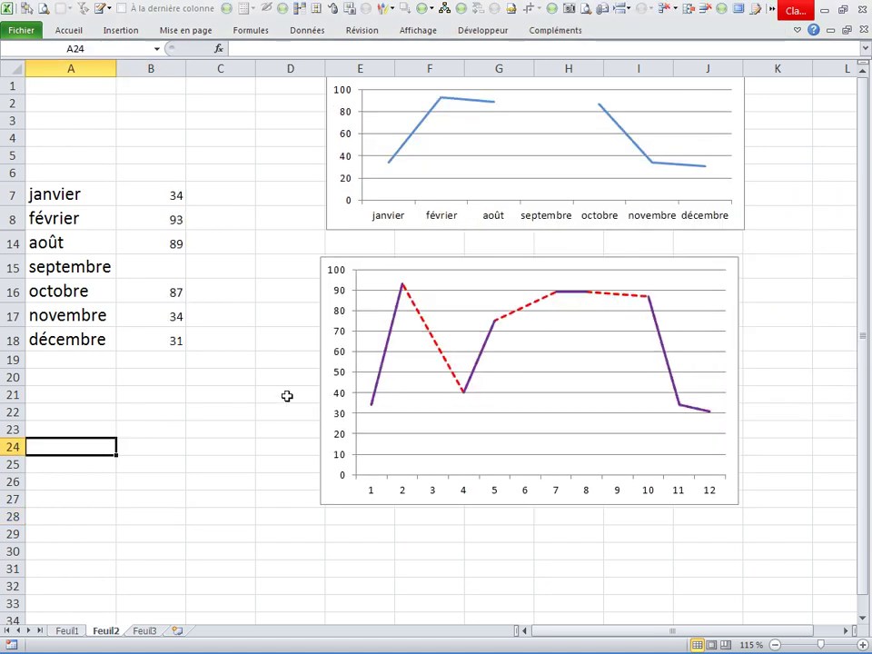
key(F9)
key(F9)
click(412, 231)
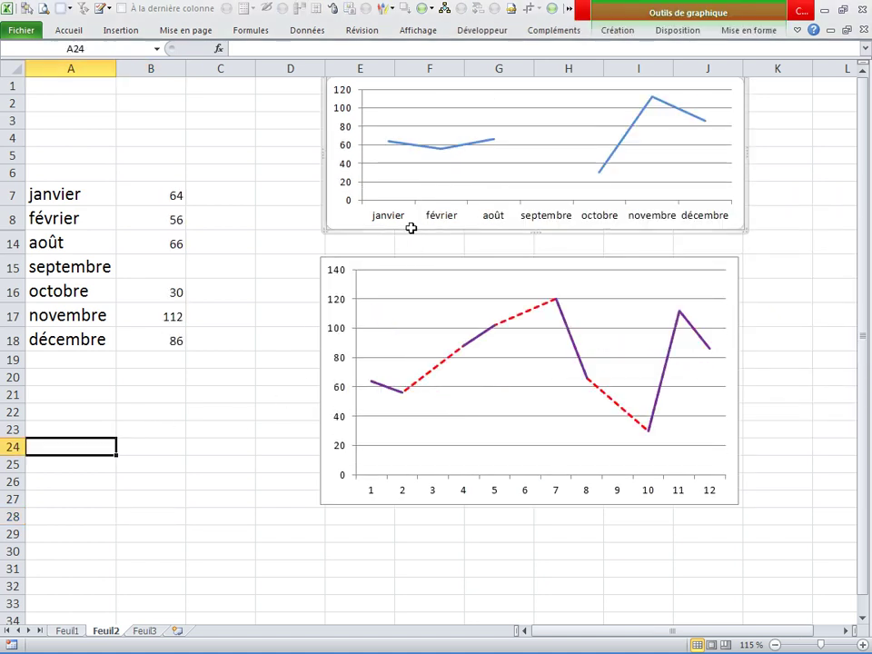
key(Delete)
click(237, 243)
scroll(179, 242, down, 2)
scroll(73, 273, up, 1)
- Unhide rows 7 to 18 and fill the random formula down B7:B18 with Ctrl+D
click(15, 142)
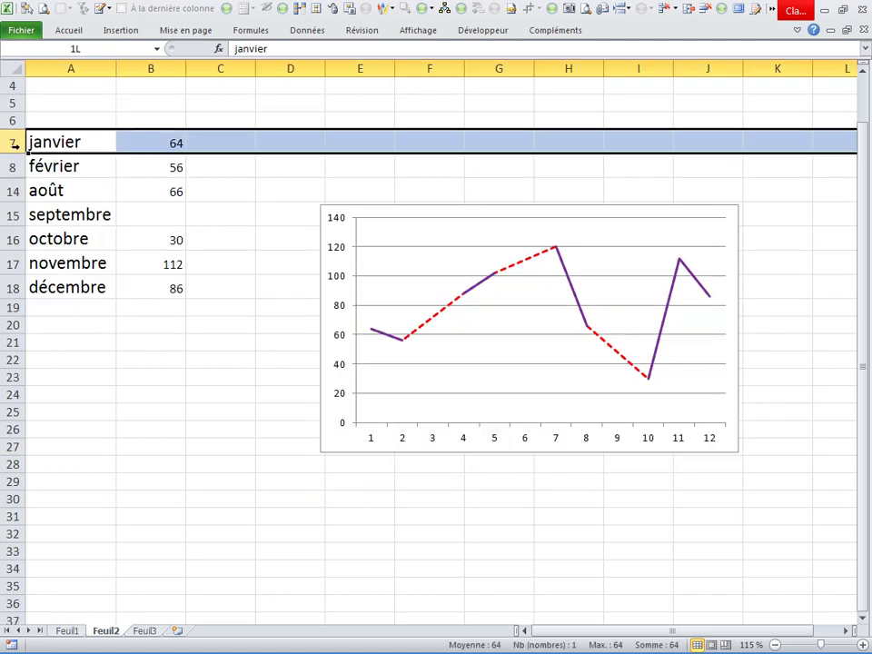
drag(15, 142, 13, 289)
right_click(15, 293)
click(60, 498)
click(151, 498)
drag(154, 144, 152, 406)
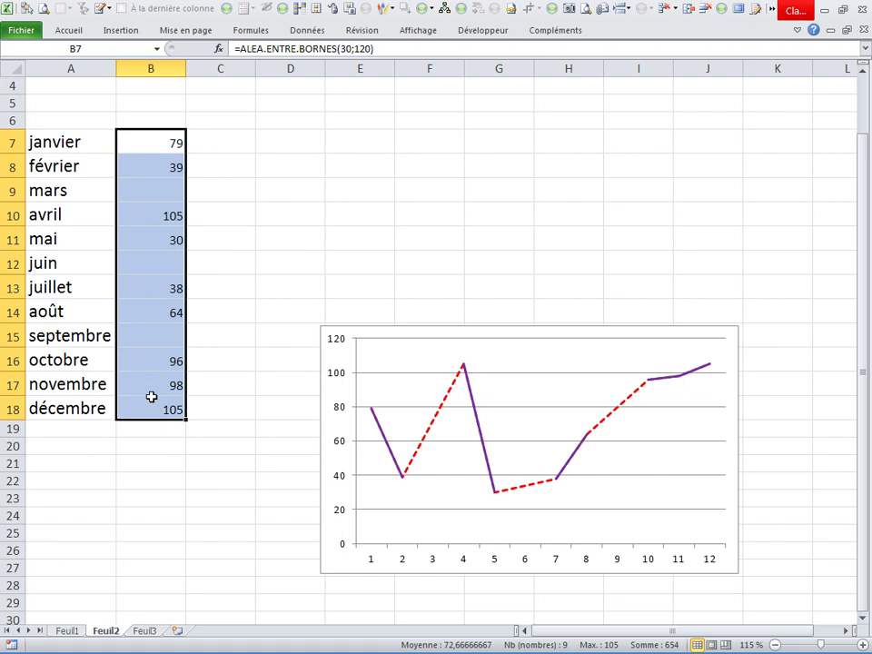
key(ctrl+d)
click(209, 461)
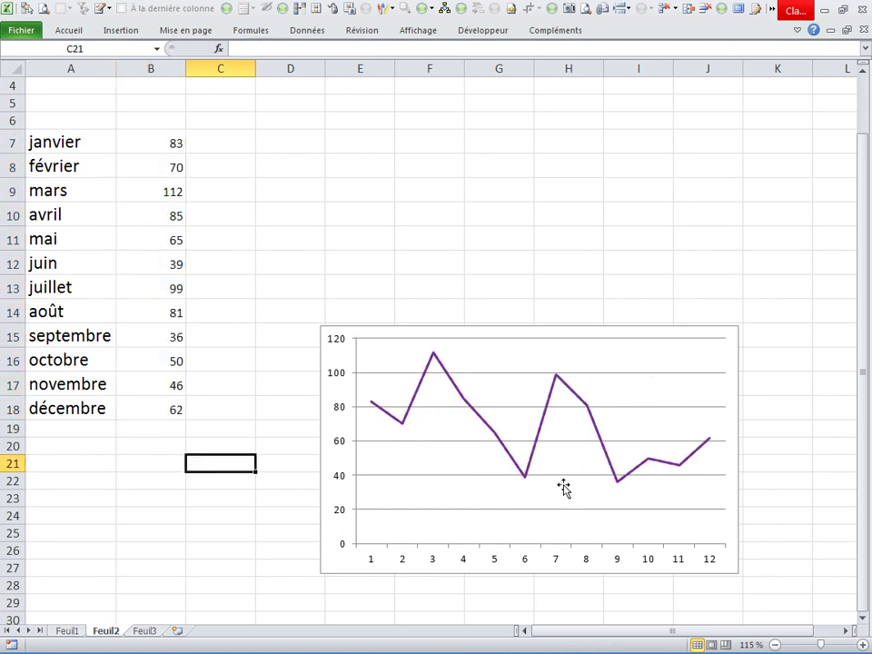
- Blank the mars, juin, août and octobre values (B9, B12, B14, B16) and recalculate
click(169, 194)
ctrl+click(163, 263)
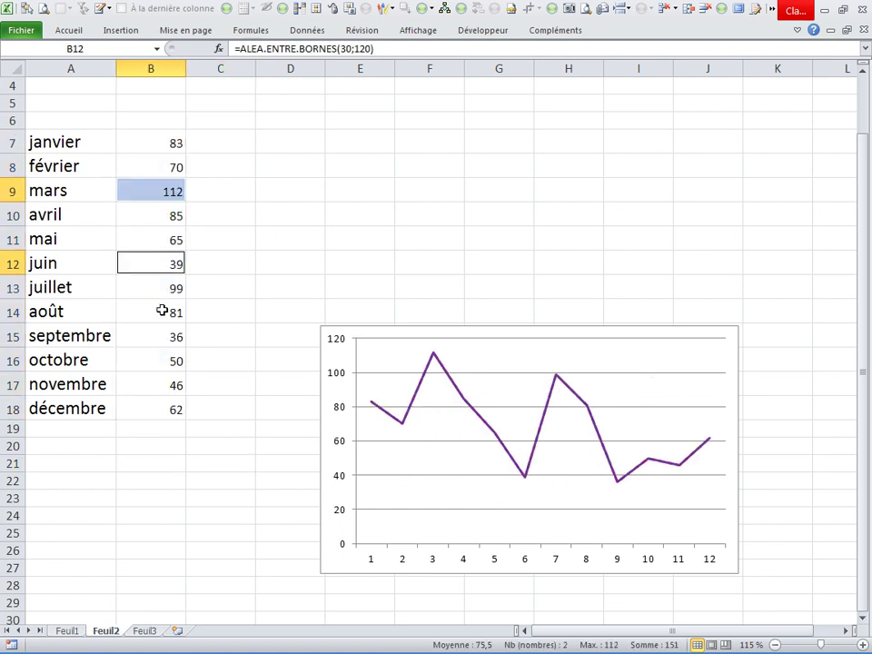
ctrl+click(162, 311)
ctrl+click(162, 361)
key(Delete)
click(372, 257)
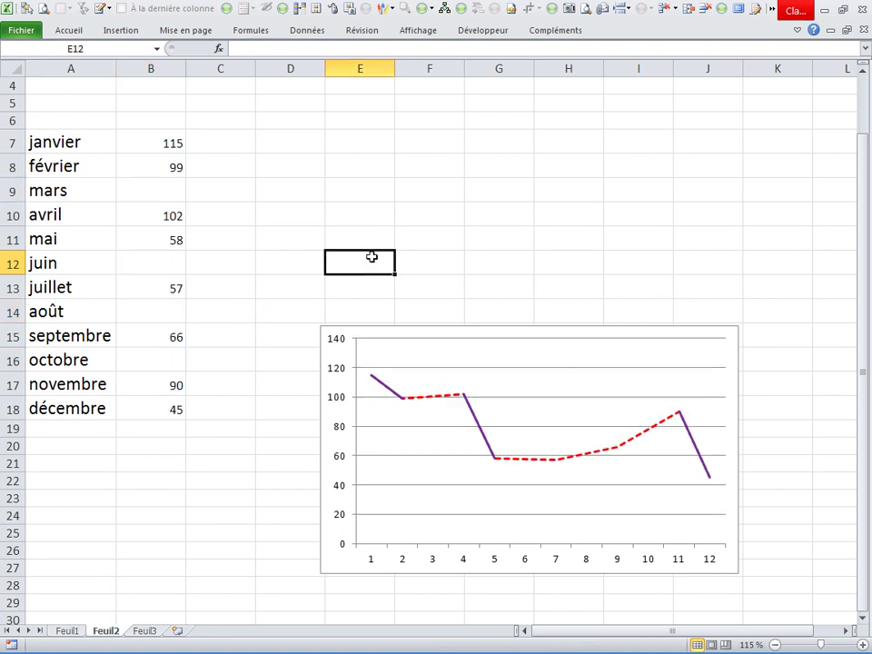
key(F9)
key(F9)
key(F9)
key(F9)
key(F9)
key(F9)
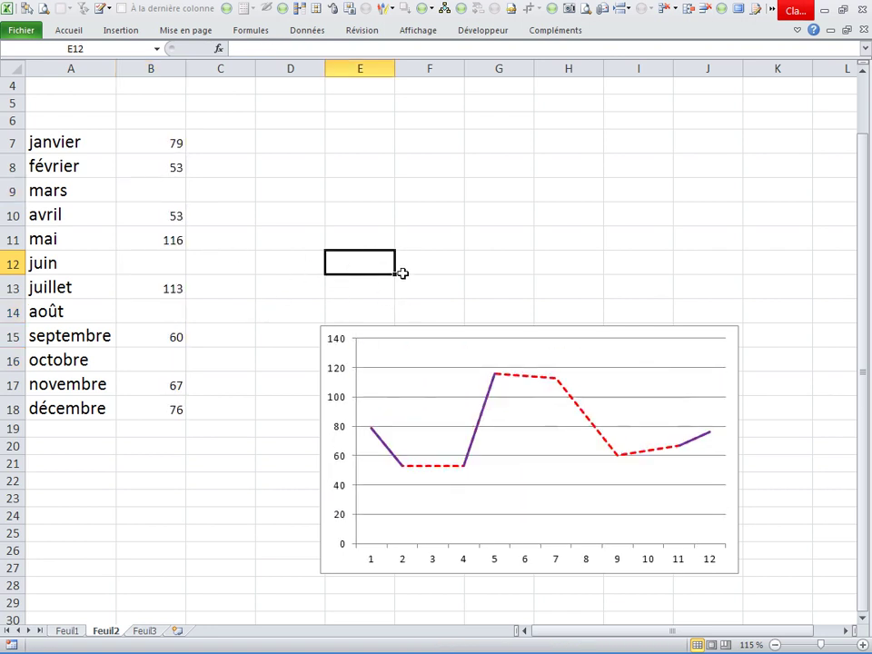
click(418, 143)
click(481, 147)
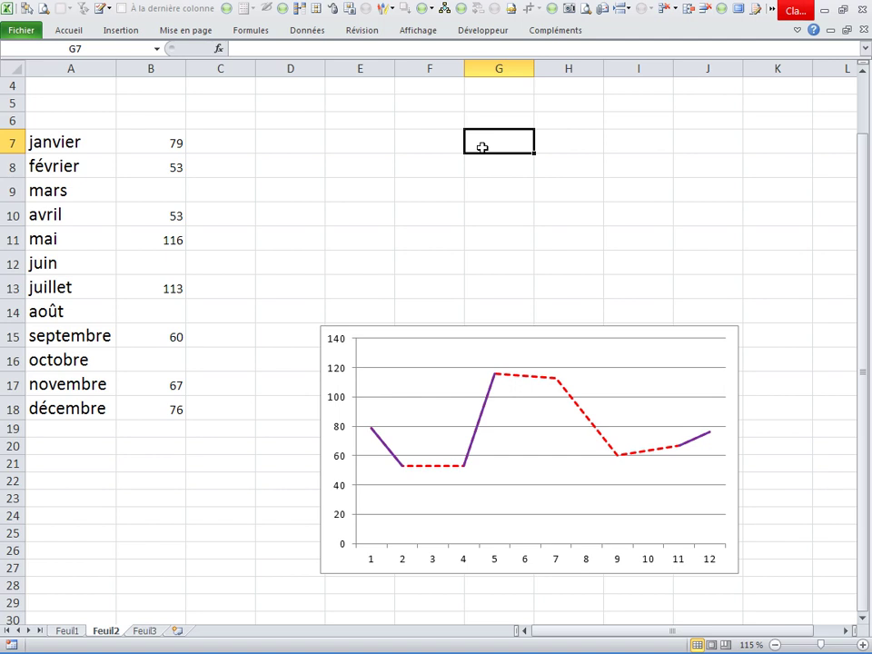
- Enter 03/01/2015 in G7, autofit column G, and begin a SI formula in B23
text(03-01-2)
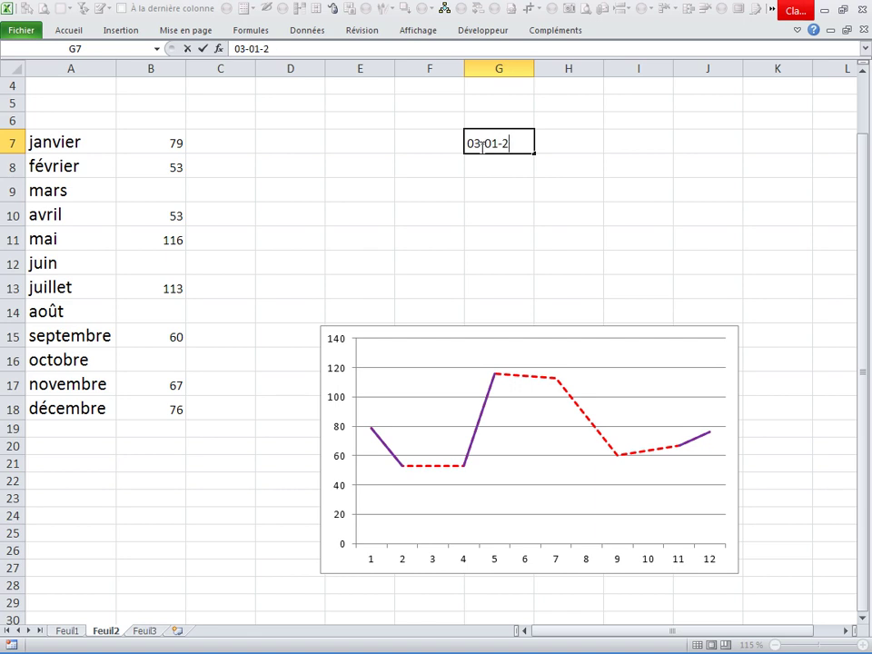
text(1)
key(Return)
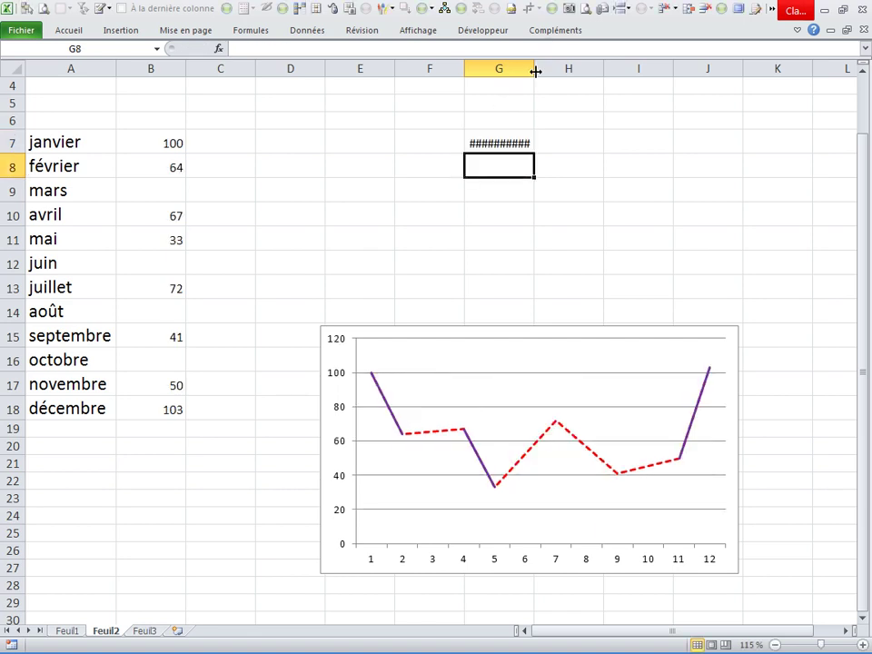
double_click(535, 69)
click(154, 496)
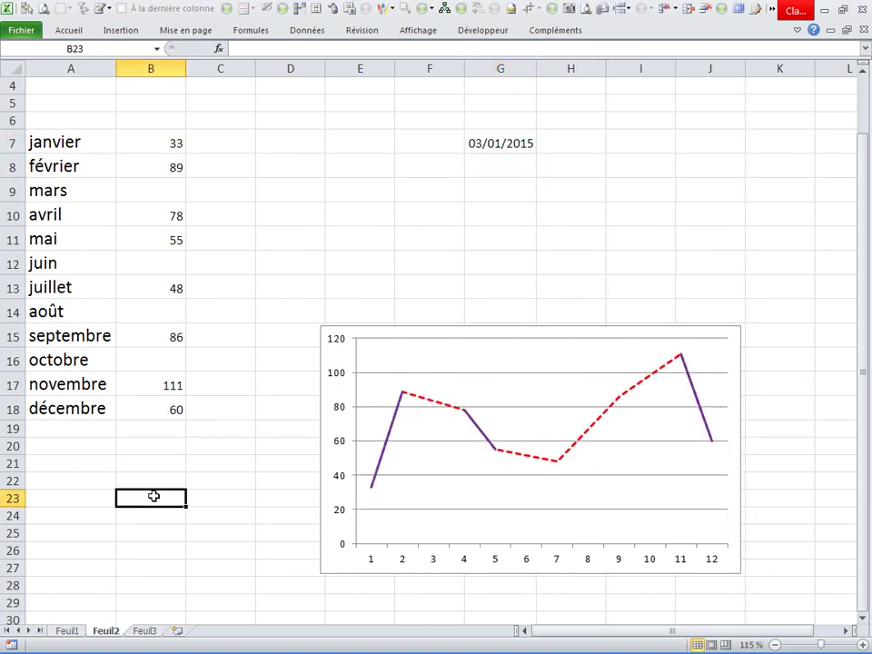
text(sihamidi)
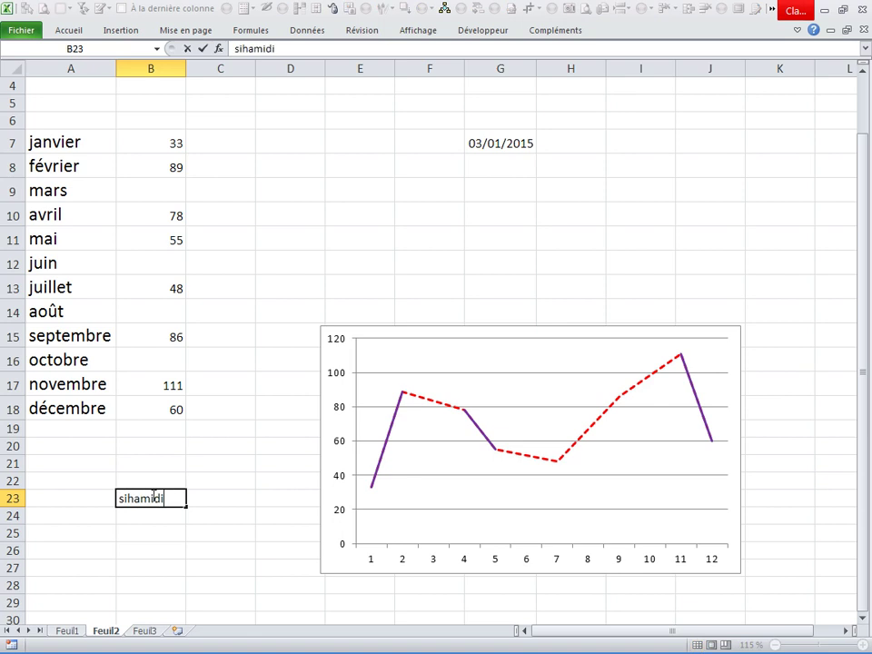